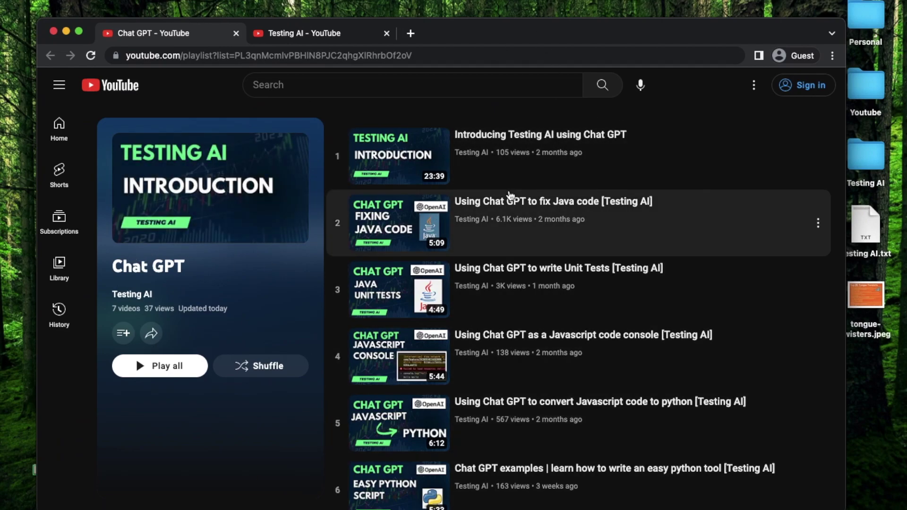
View the Testing AI channel's playlists, including Chat GPT and Chat GPT Addons.
scroll(511, 227, "down", 2)
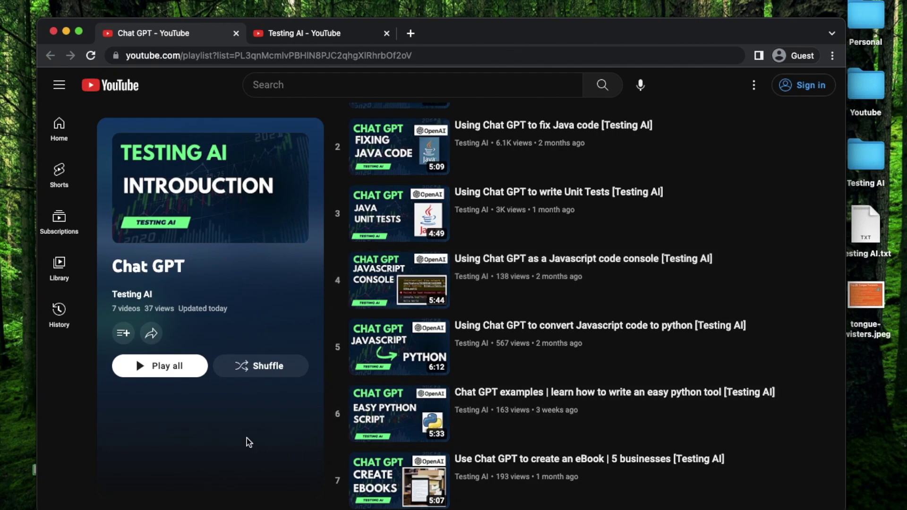
left_click(303, 39)
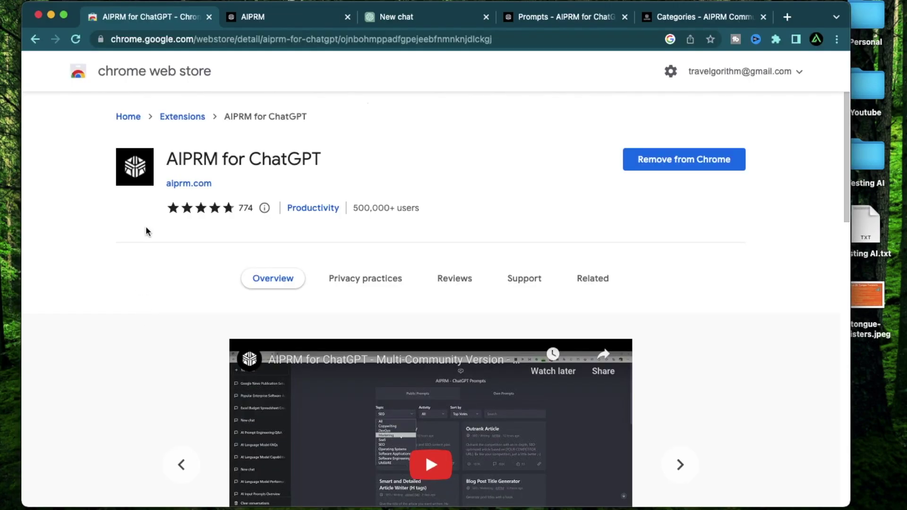
On the aiprm.com homepage, highlight the tagline sentences and scroll to the feature grid.
left_click(260, 17)
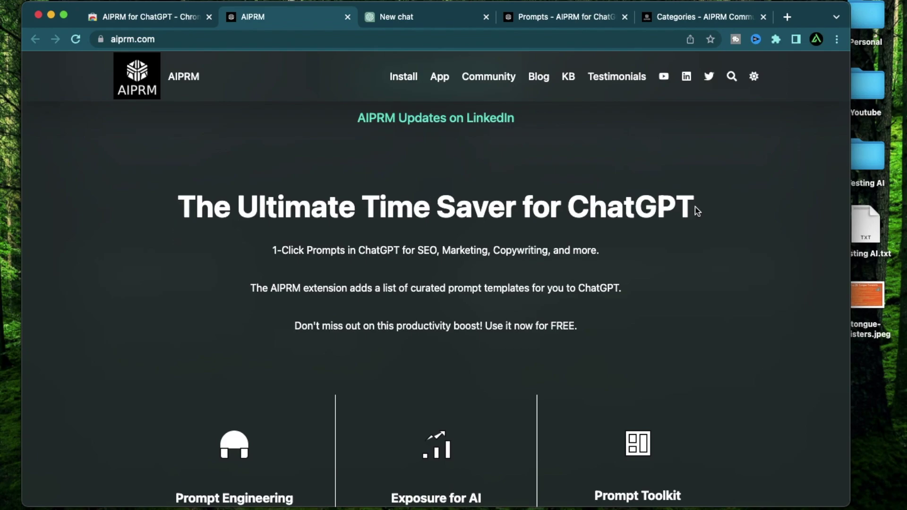
left_click_drag(272, 250, 607, 255)
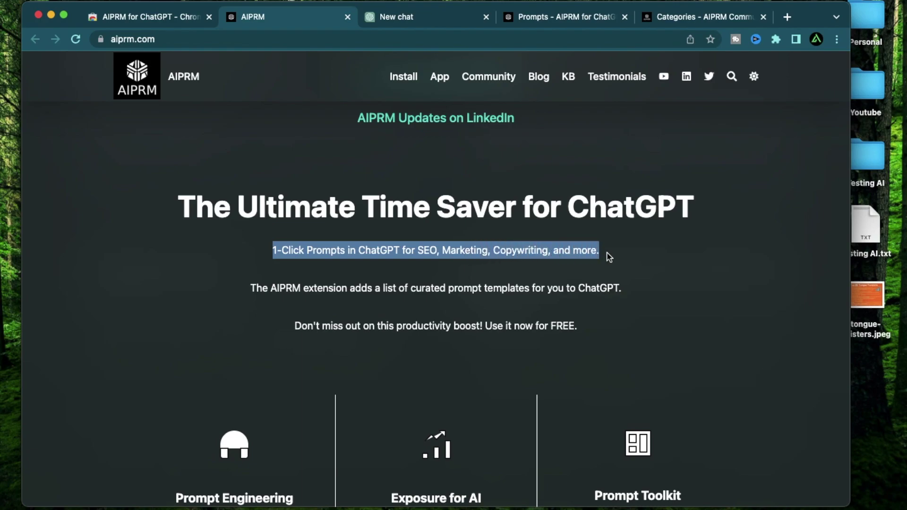
left_click(296, 324)
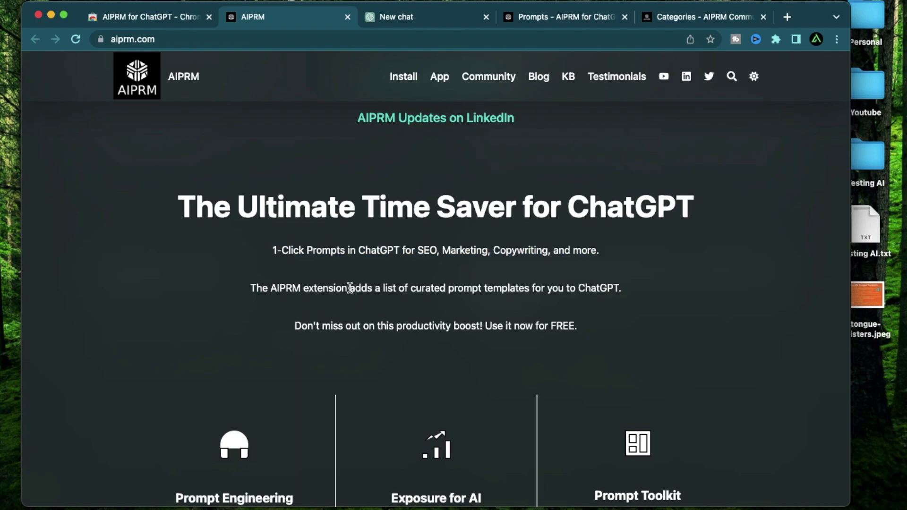
left_click_drag(349, 288, 633, 289)
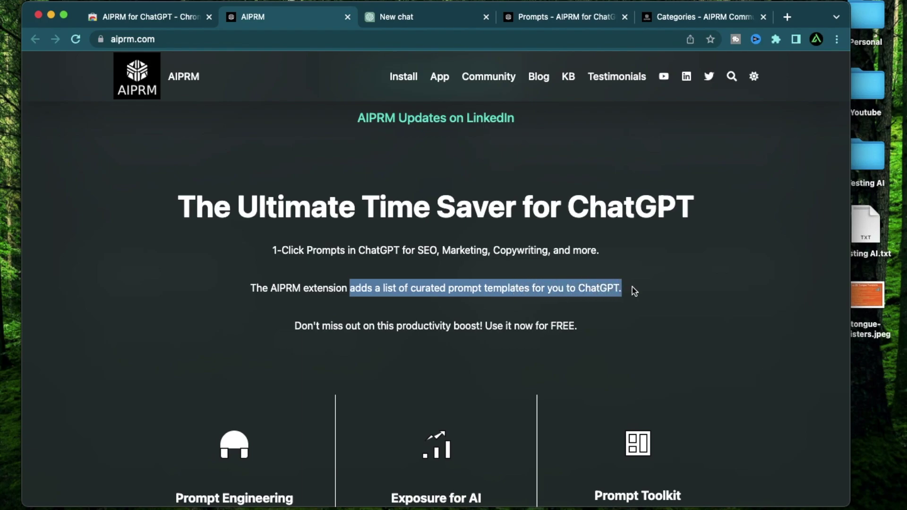
left_click(619, 308)
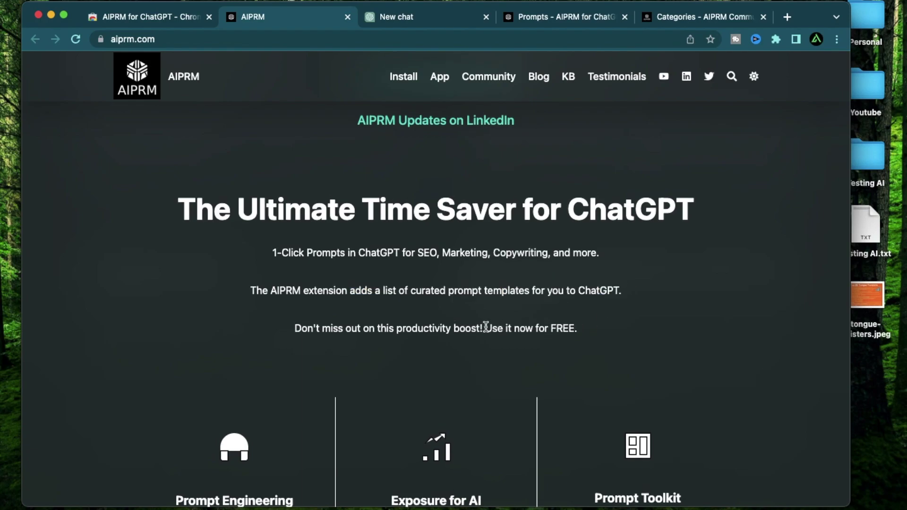
left_click_drag(486, 327, 581, 334)
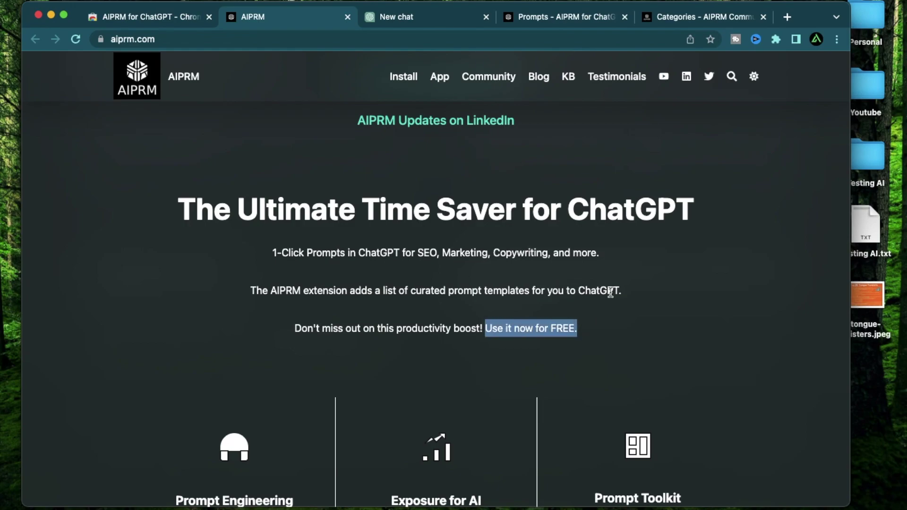
scroll(249, 301, "down", 6)
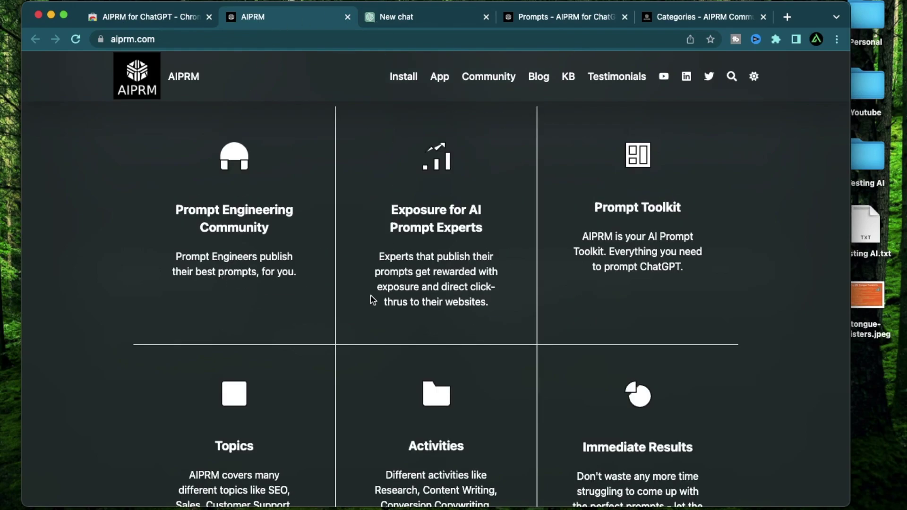
Return to the AIPRM for ChatGPT listing in the Chrome Web Store.
left_click(129, 18)
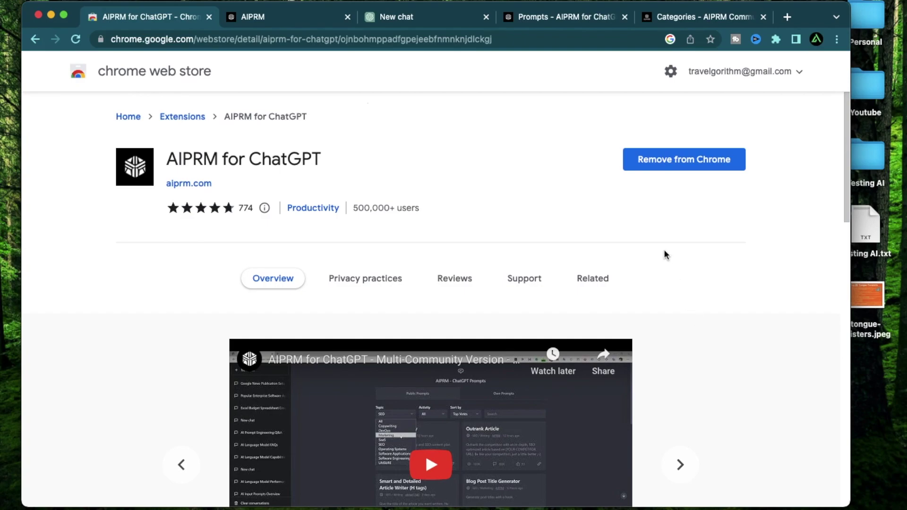
Browse the AIPRM Public Prompts cards in ChatGPT, such as Outrank Article and Keyword Strategy.
left_click(432, 20)
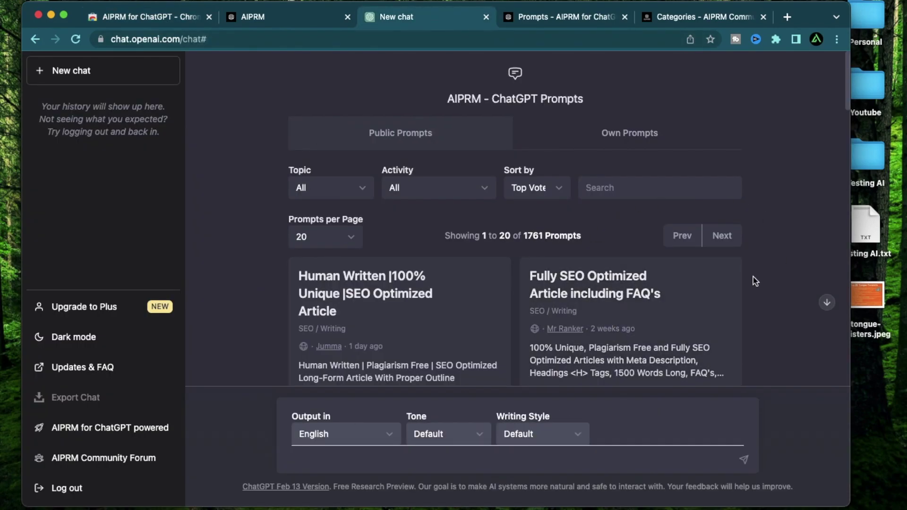
scroll(753, 277, "down", 3)
scroll(753, 277, "up", 3)
scroll(403, 298, "down", 3)
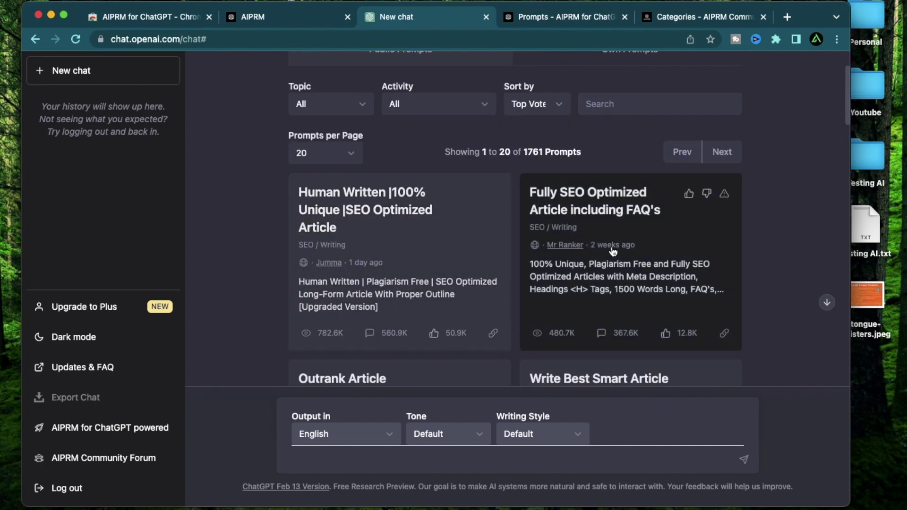
scroll(613, 252, "down", 6)
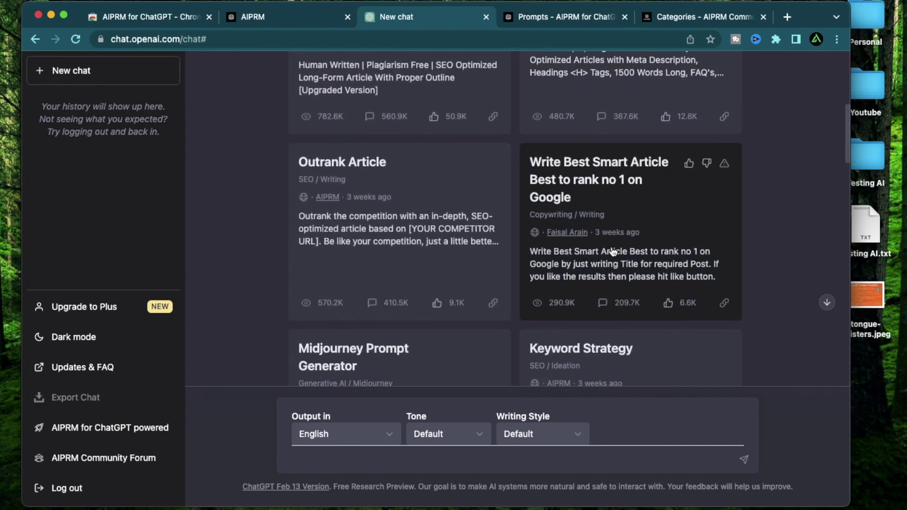
scroll(773, 243, "up", 3)
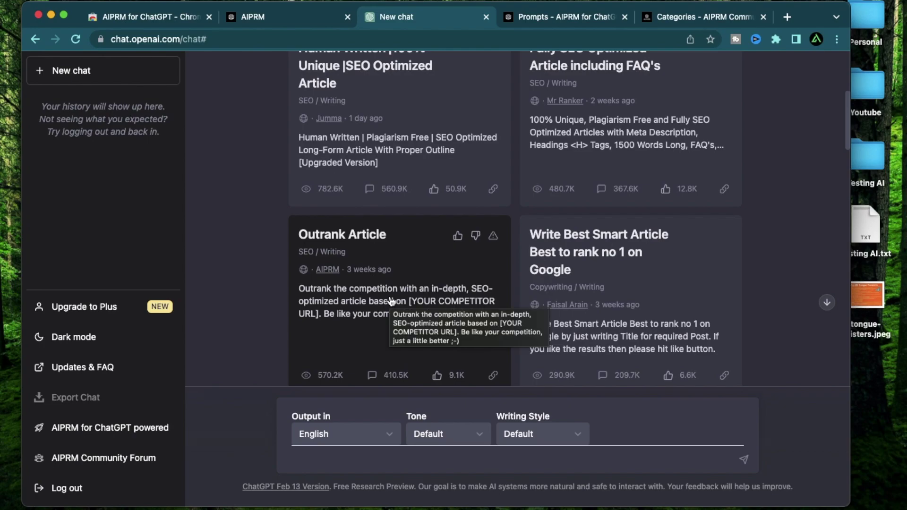
scroll(695, 222, "up", 7)
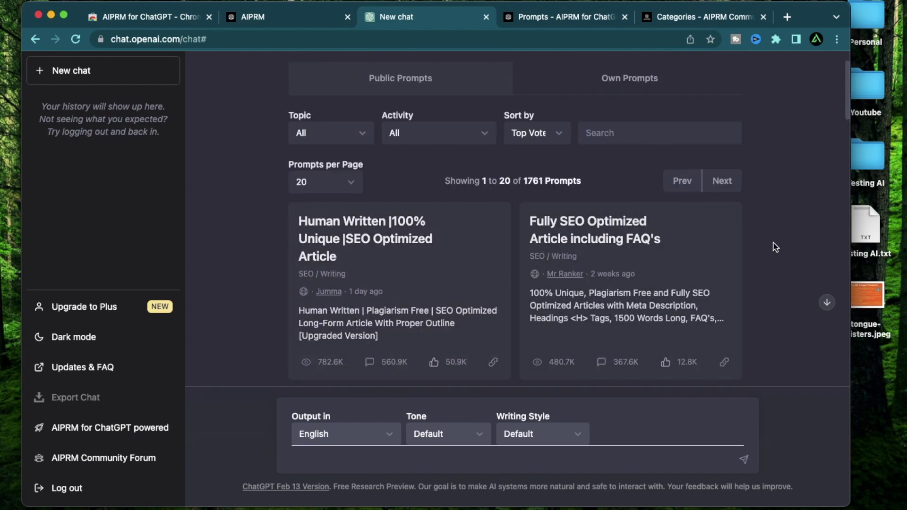
scroll(775, 246, "down", 8)
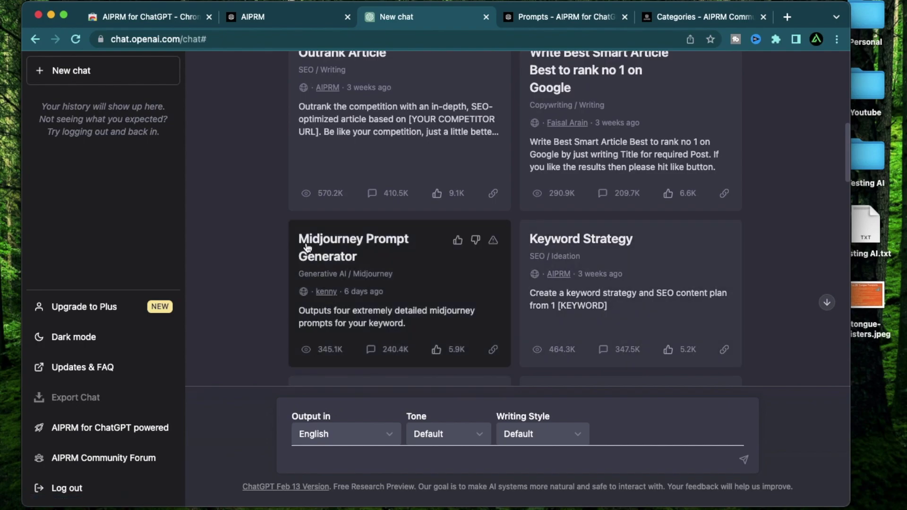
scroll(369, 228, "up", 5)
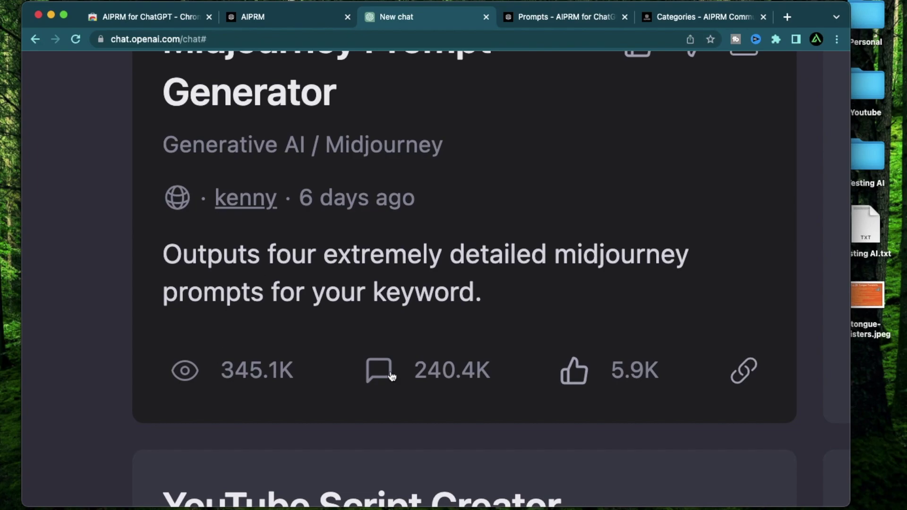
scroll(360, 359, "down", 3)
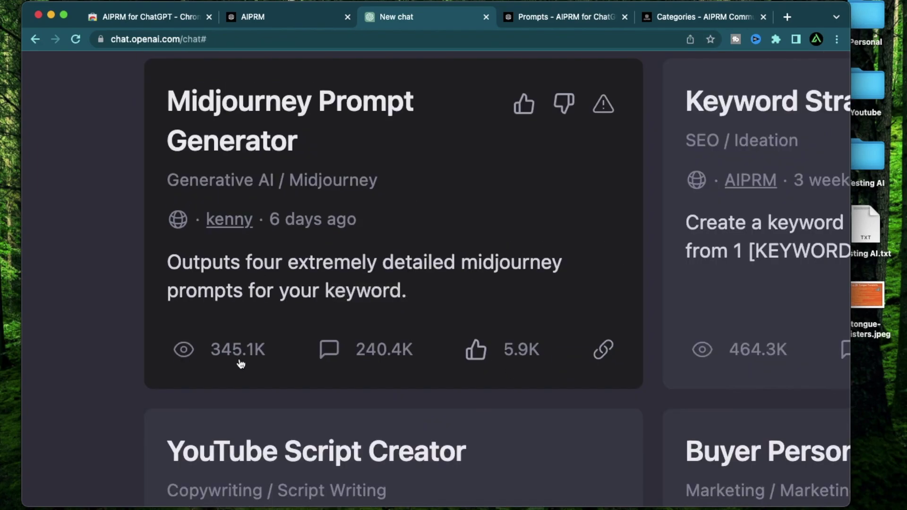
mouse_move(242, 363)
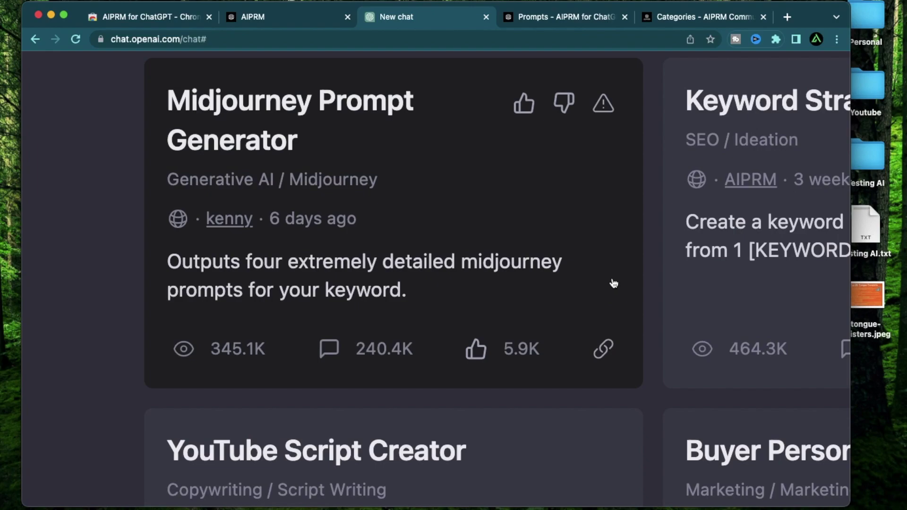
key("super+0")
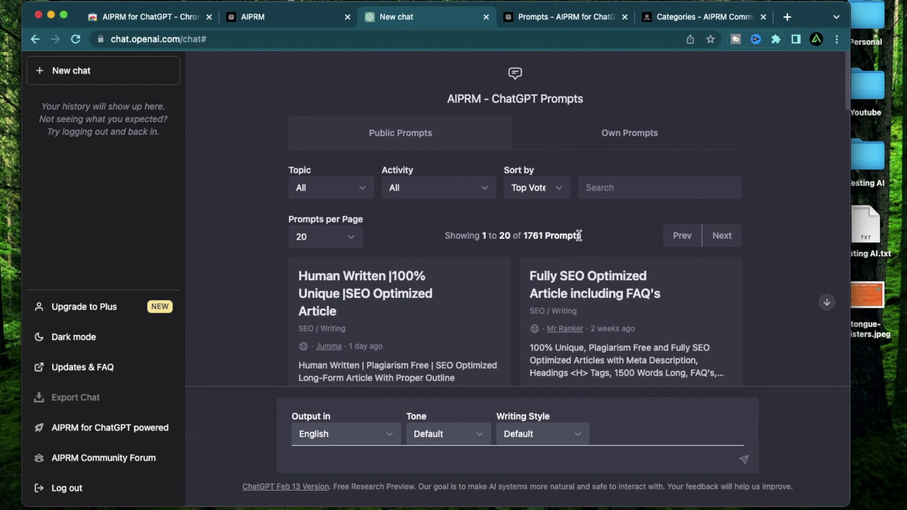
Set the AIPRM library to show 4 prompts per page.
scroll(264, 294, "down", 15)
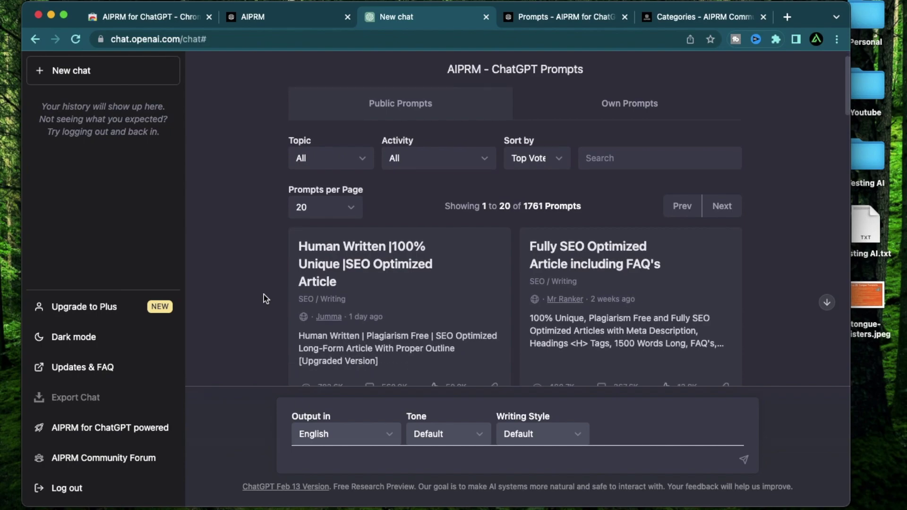
scroll(255, 273, "up", 10)
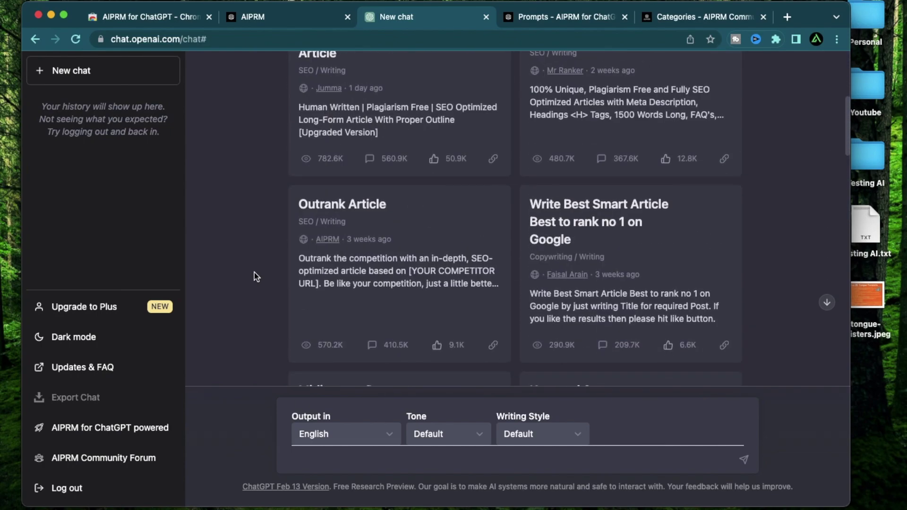
scroll(255, 272, "down", 4)
scroll(254, 272, "up", 10)
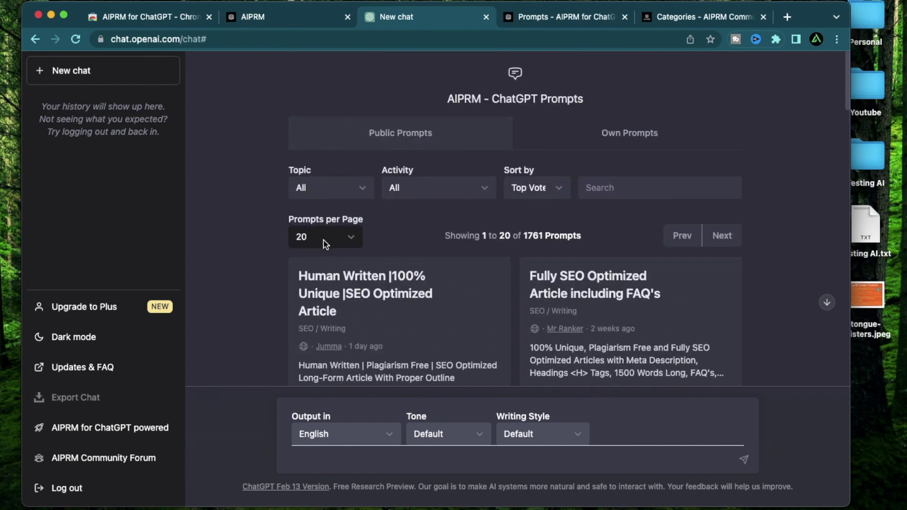
left_click(310, 237)
key("Escape")
key("4")
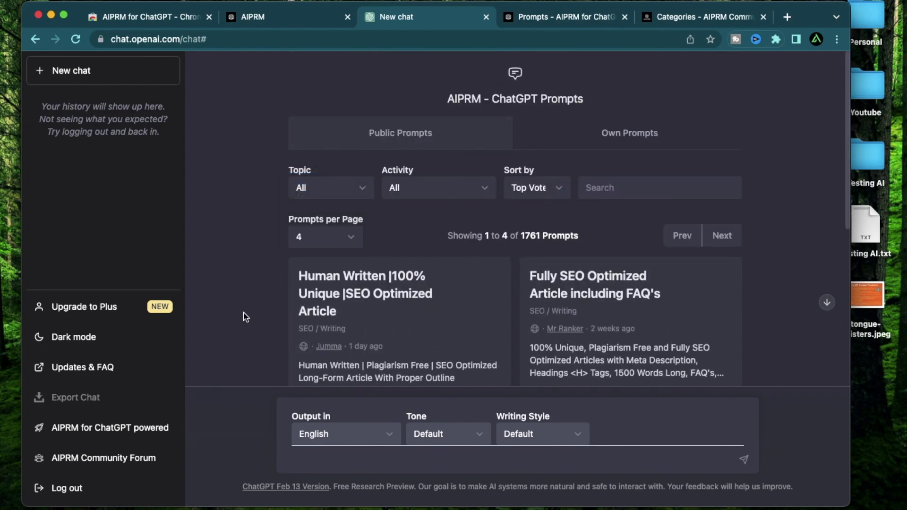
scroll(243, 313, "down", 6)
scroll(243, 312, "up", 6)
Page forward to prompts 9-12, then back to the first page.
left_click(718, 233)
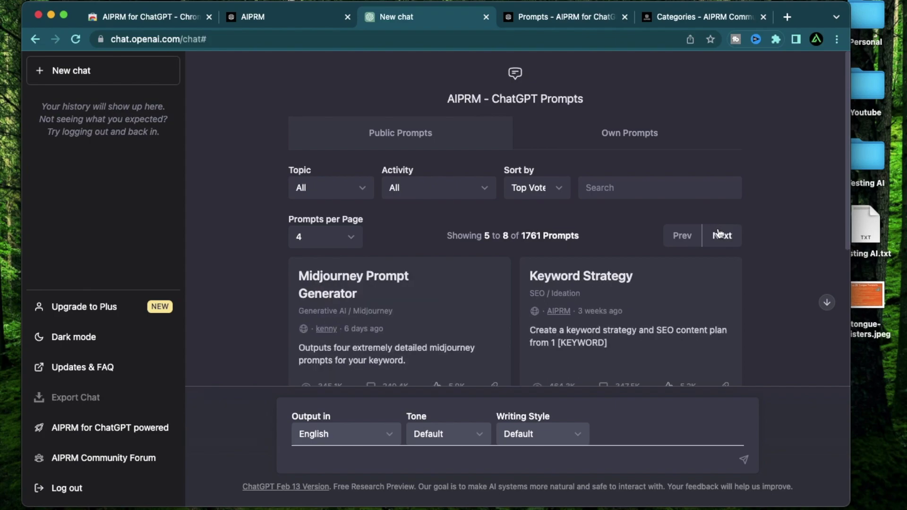
left_click(718, 234)
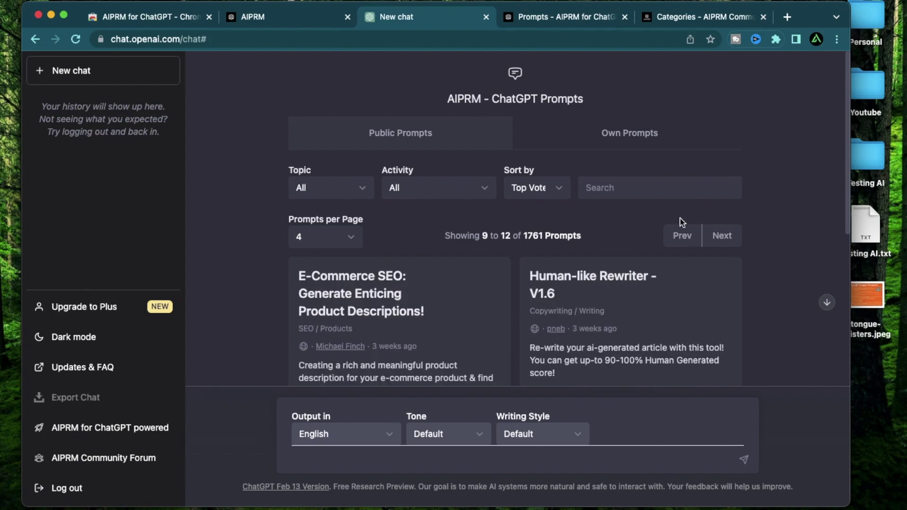
left_click(682, 239)
left_click(682, 239)
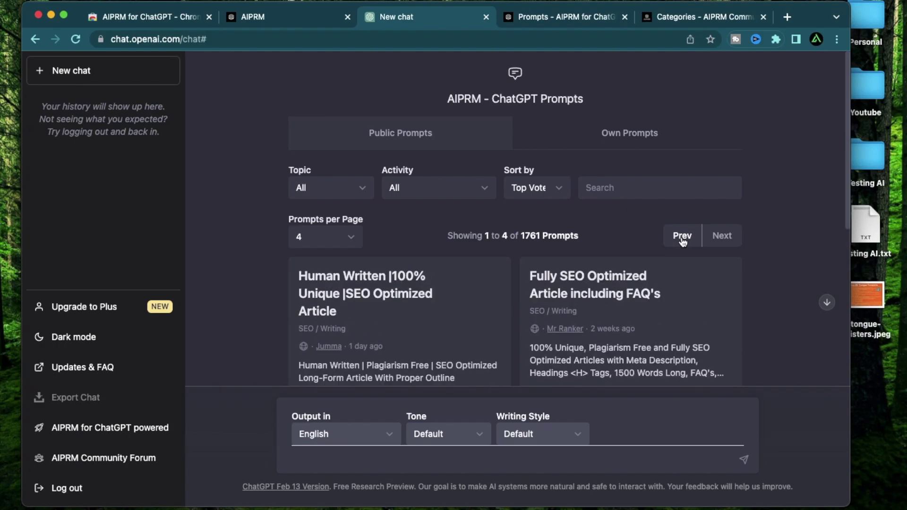
scroll(771, 322, "down", 1)
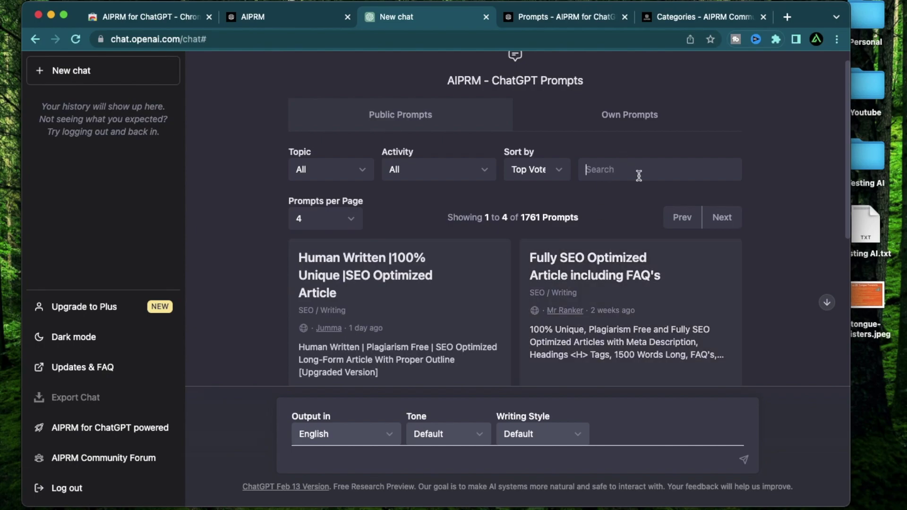
Search the prompts for 'stable diffusion', then clear the search to list all 1761.
type("stable diffusion")
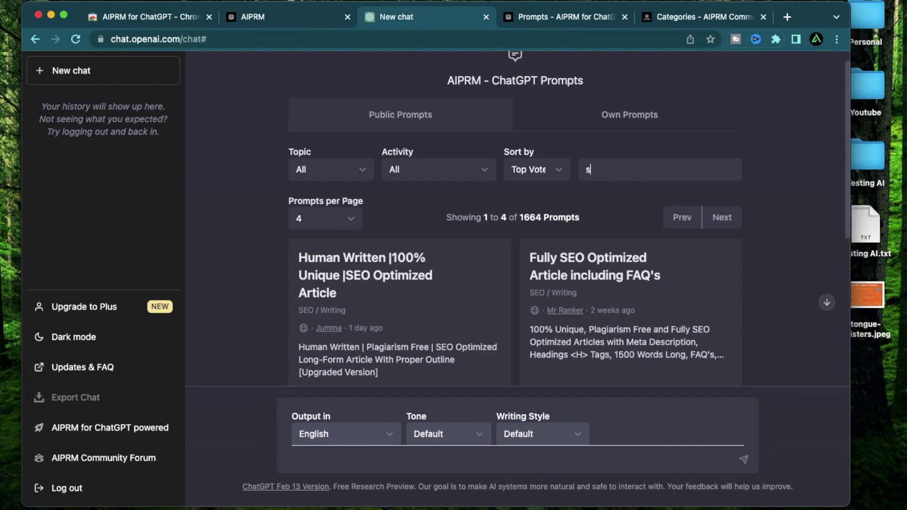
scroll(730, 194, "down", 5)
scroll(730, 194, "up", 5)
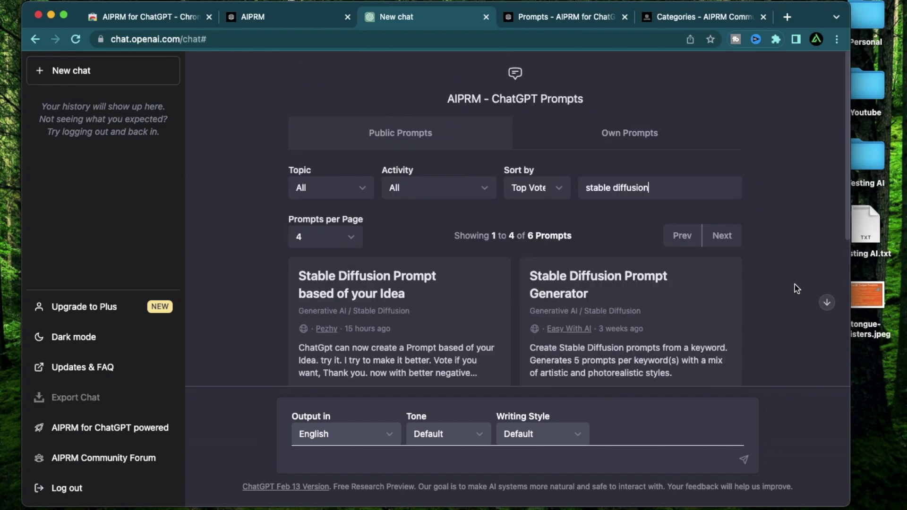
scroll(776, 313, "down", 4)
scroll(777, 313, "down", 1)
scroll(776, 313, "up", 3)
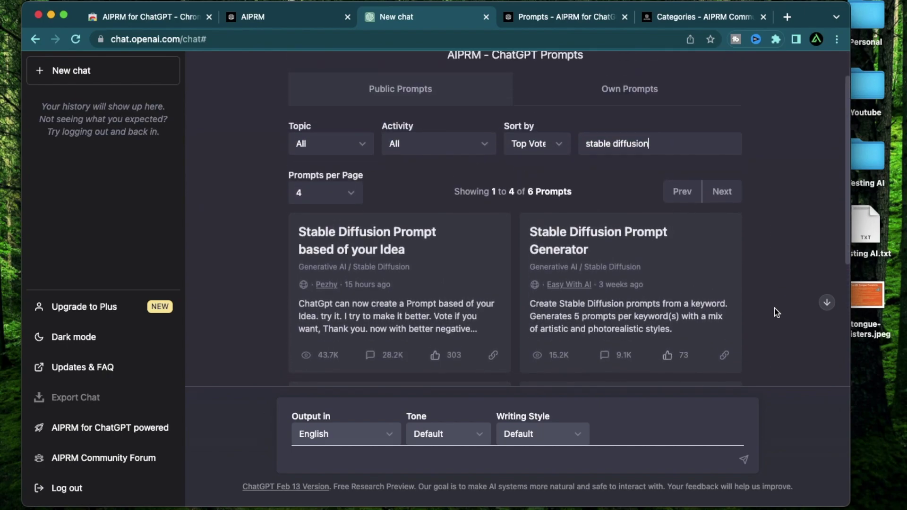
key("super+a")
key("BackSpace")
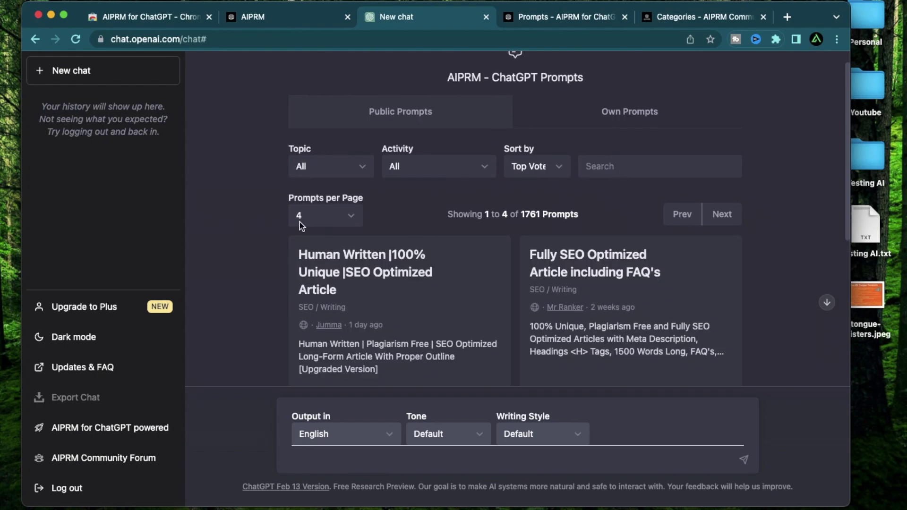
Filter the prompt library to the Software Engineering topic, showing 86 prompts.
left_click(324, 165)
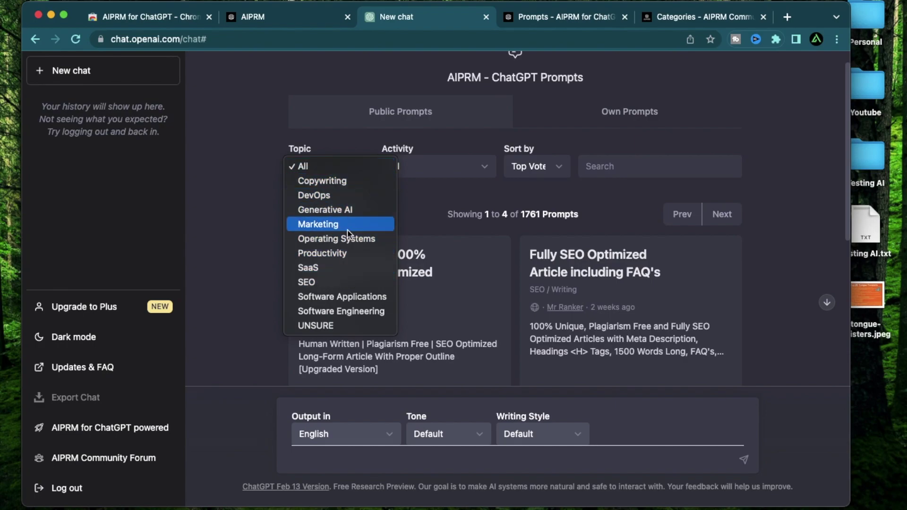
left_click(343, 311)
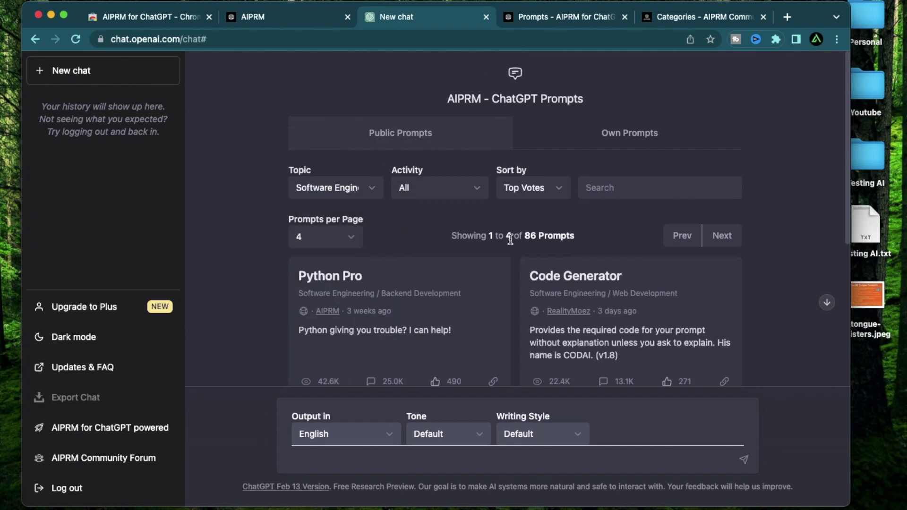
left_click_drag(523, 239, 585, 242)
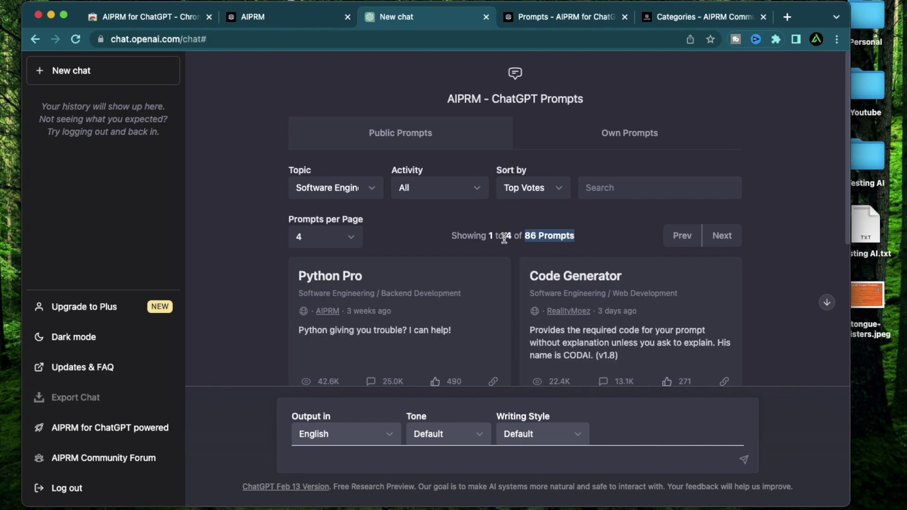
left_click(772, 316)
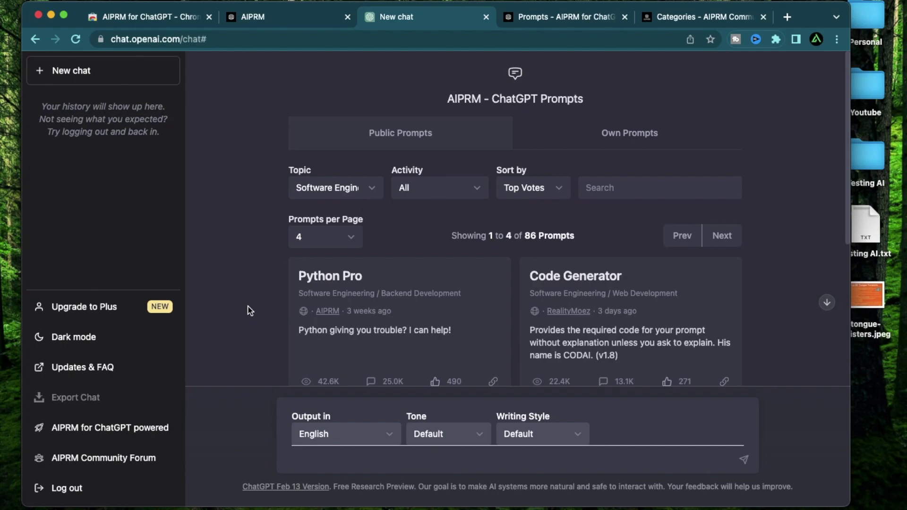
Try sorting by Latest Updates and Top Votes, then settle on Top Views.
left_click(524, 199)
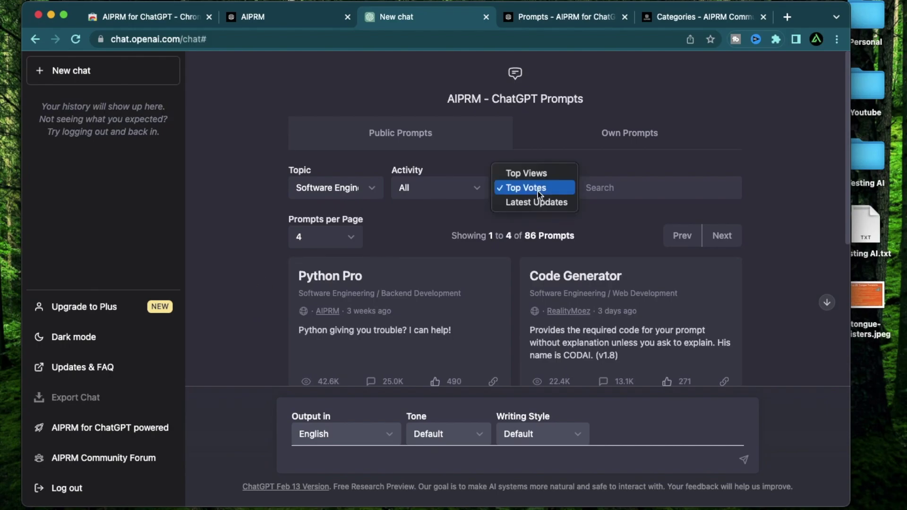
left_click(532, 205)
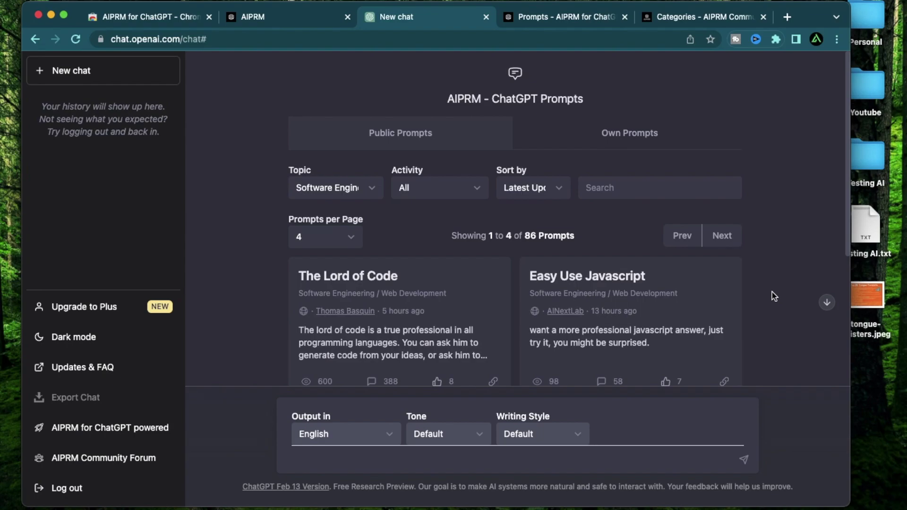
left_click(545, 190)
left_click(548, 178)
left_click(549, 191)
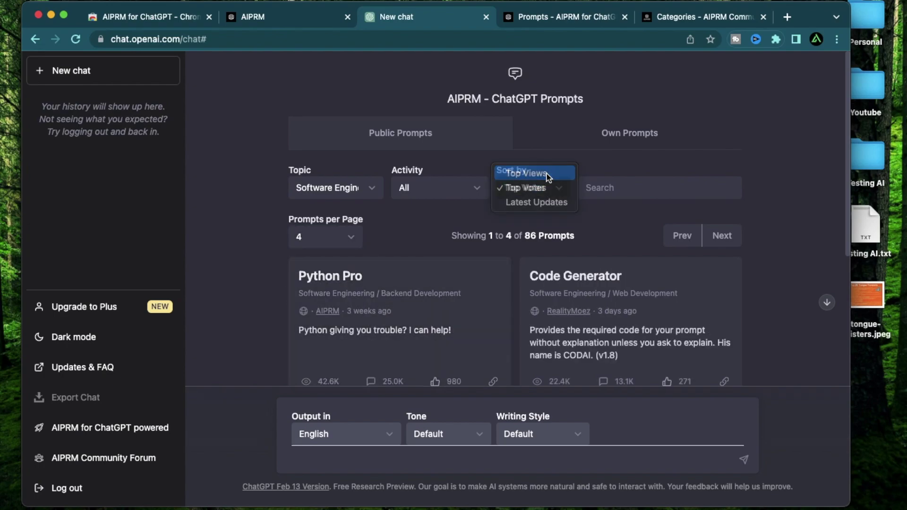
left_click(547, 177)
left_click(298, 187)
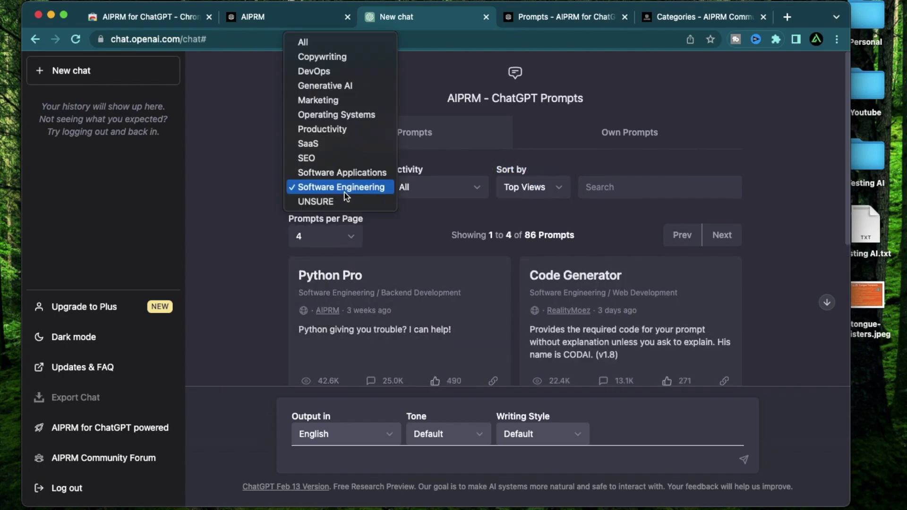
Narrow Software Engineering prompts to the Backend Development activity, leaving 39 such as Python Pro.
left_click(471, 193)
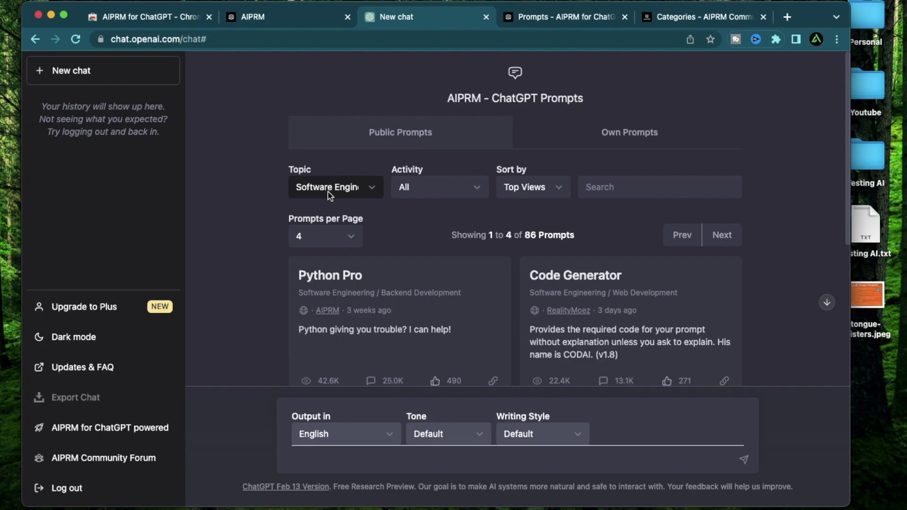
left_click(427, 197)
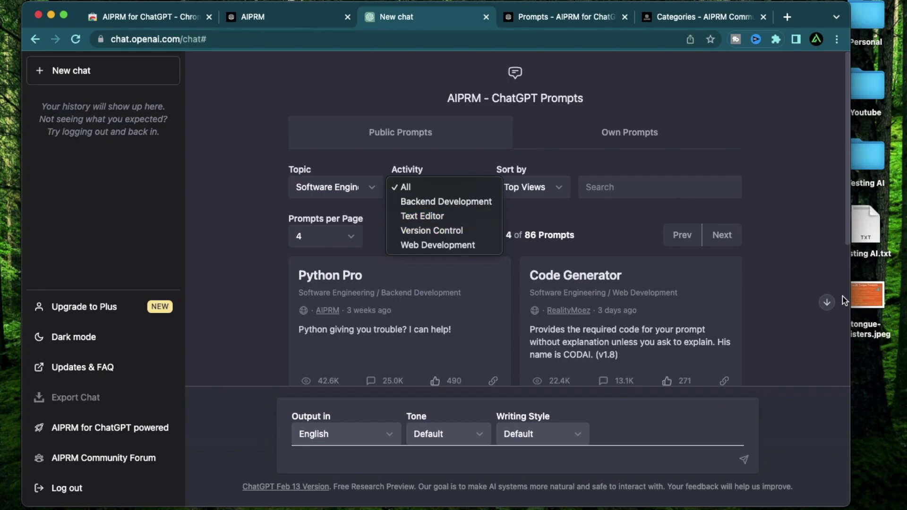
left_click(820, 331)
left_click(448, 187)
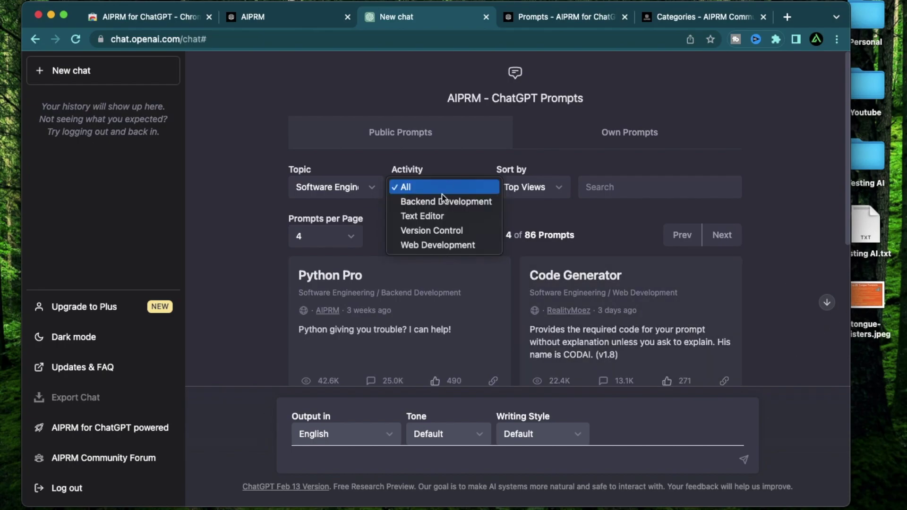
left_click(452, 207)
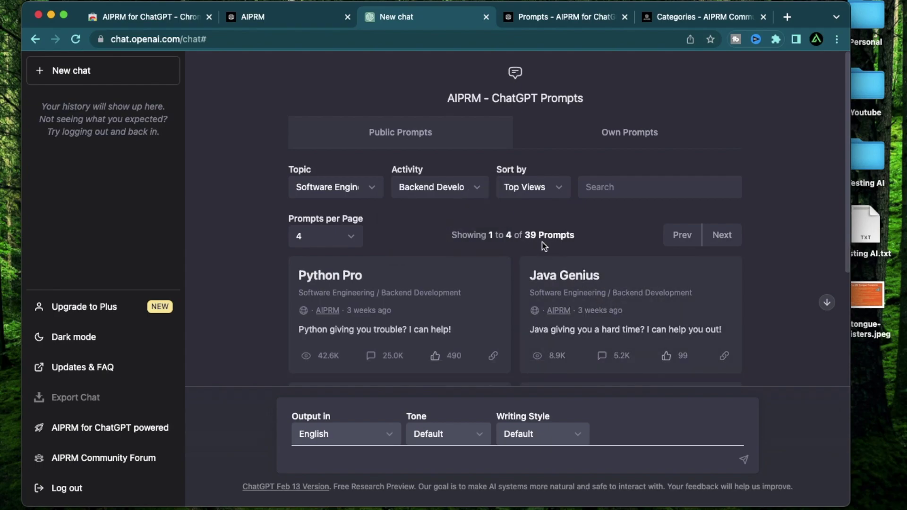
scroll(253, 250, "down", 3)
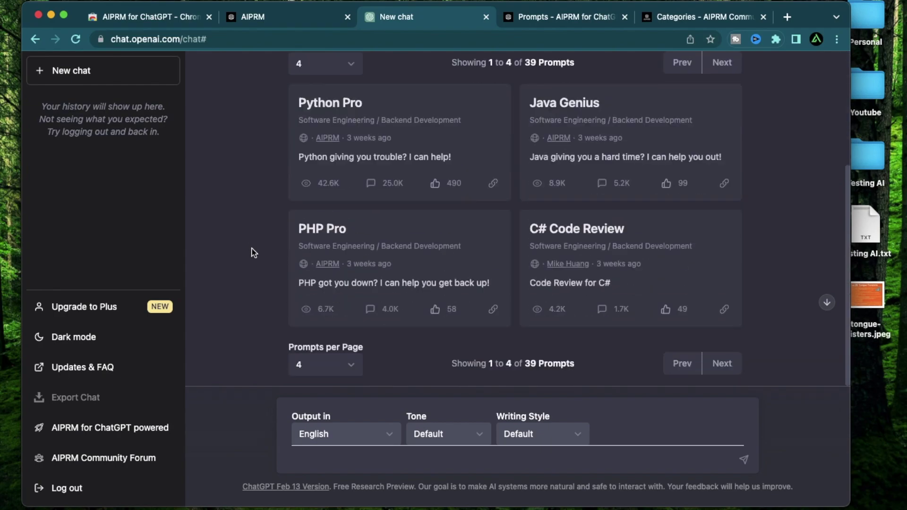
scroll(252, 249, "up", 4)
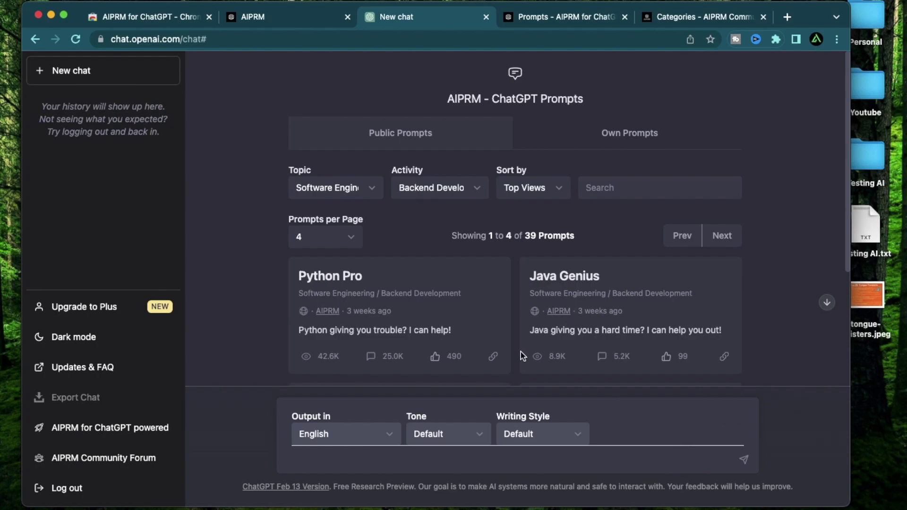
On app.aiprm.com's Prompts page, filter to the SEO topic and Keywords activity.
left_click(535, 18)
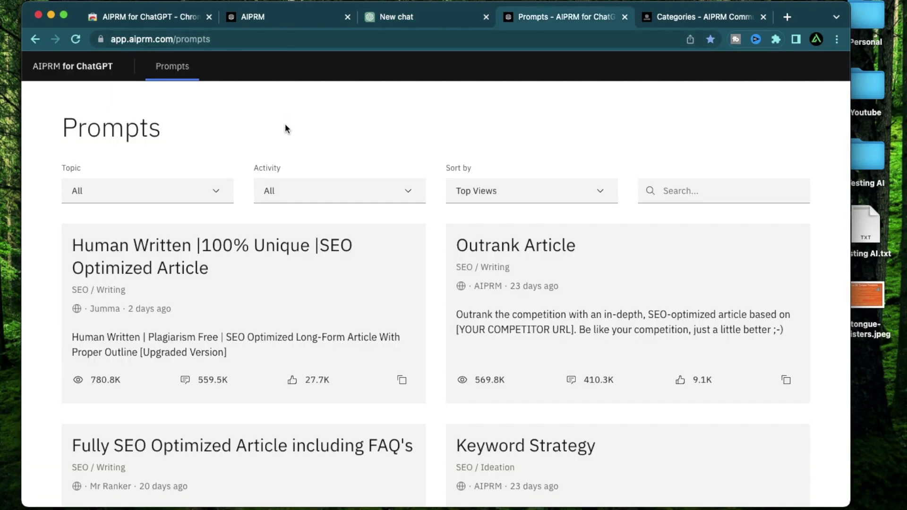
scroll(285, 128, "down", 15)
scroll(285, 128, "up", 15)
scroll(377, 371, "down", 6)
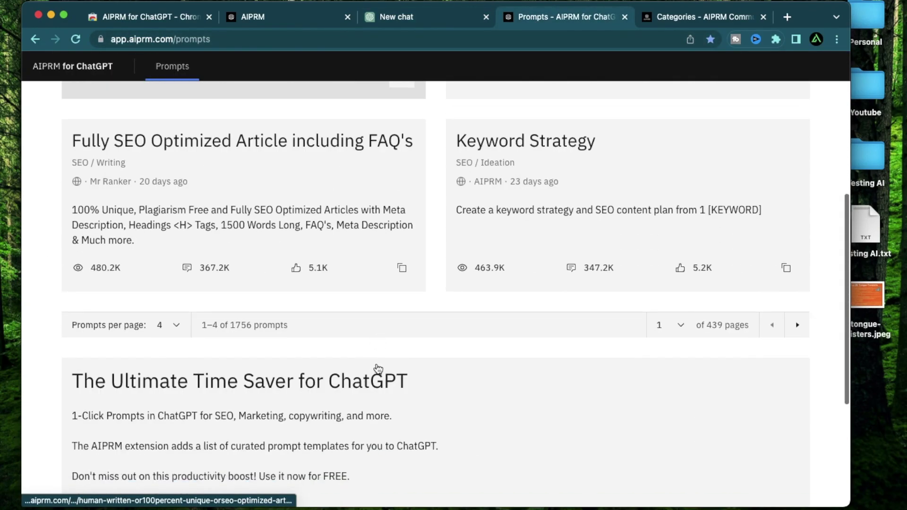
scroll(378, 368, "up", 6)
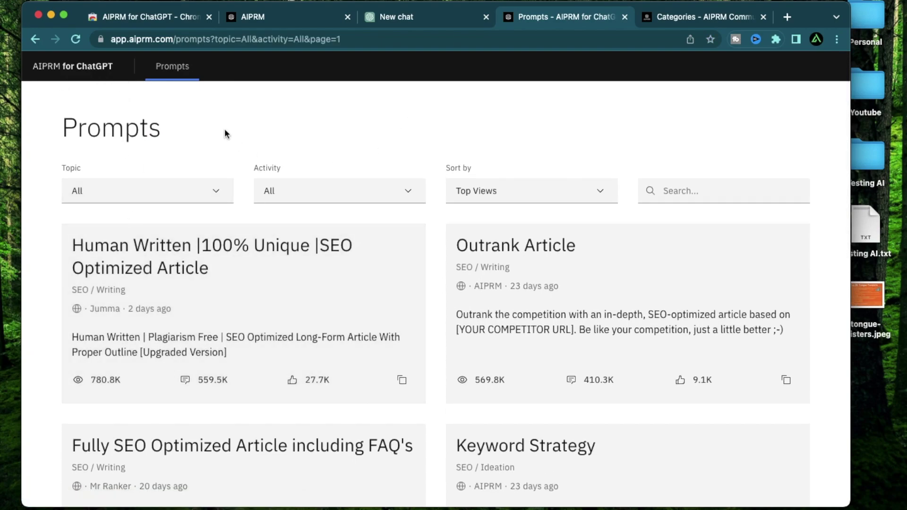
left_click(200, 191)
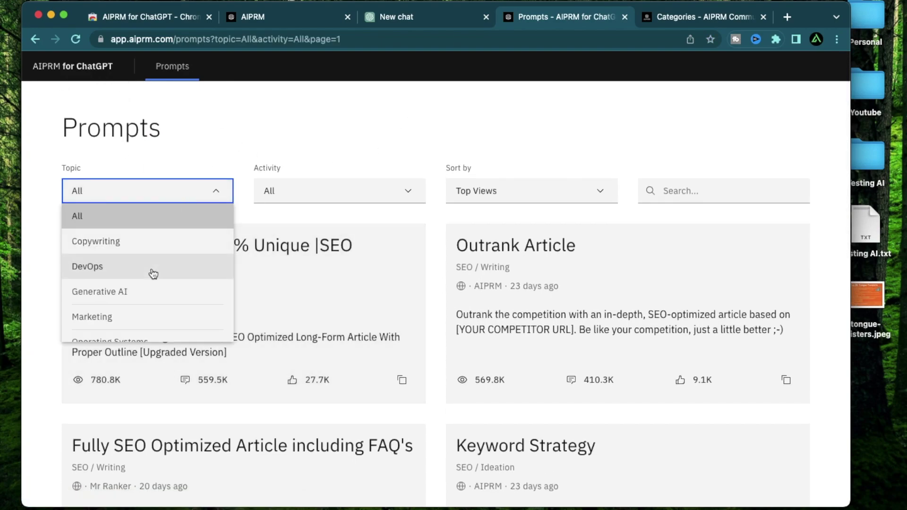
scroll(153, 275, "down", 3)
scroll(154, 283, "down", 2)
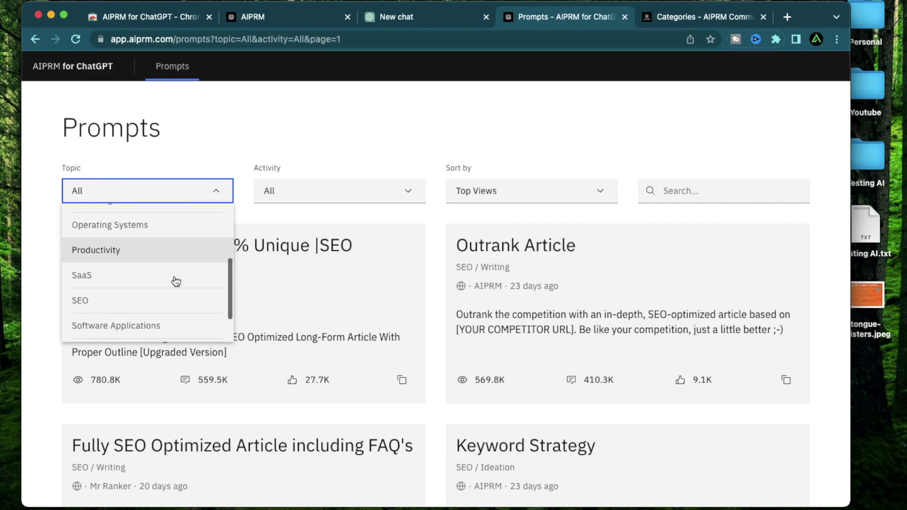
left_click(155, 299)
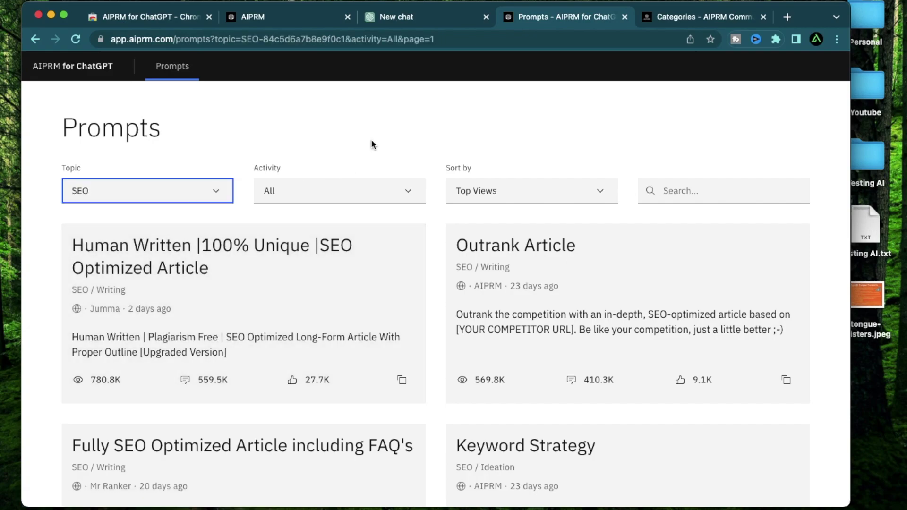
left_click(362, 186)
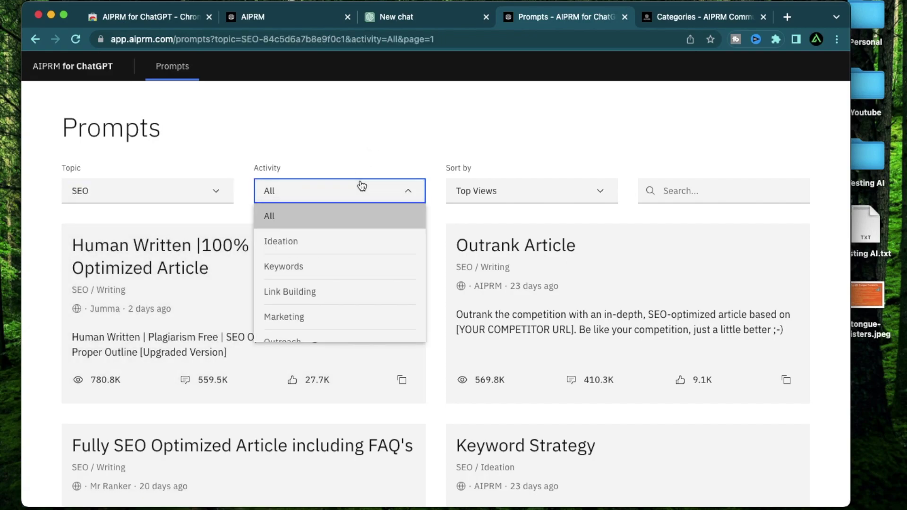
left_click(336, 266)
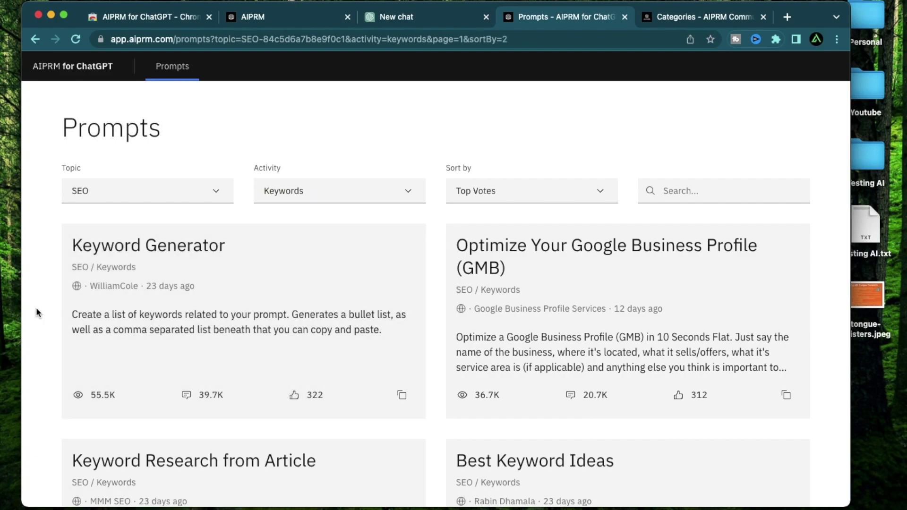
scroll(197, 261, "down", 2)
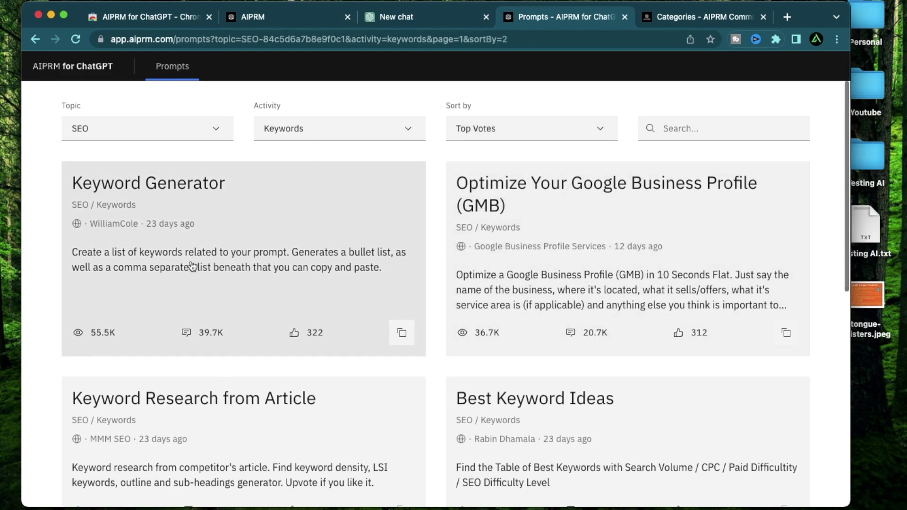
Open the Keyword Generator prompt's details, read its teaser, and launch it in ChatGPT.
left_click(191, 270)
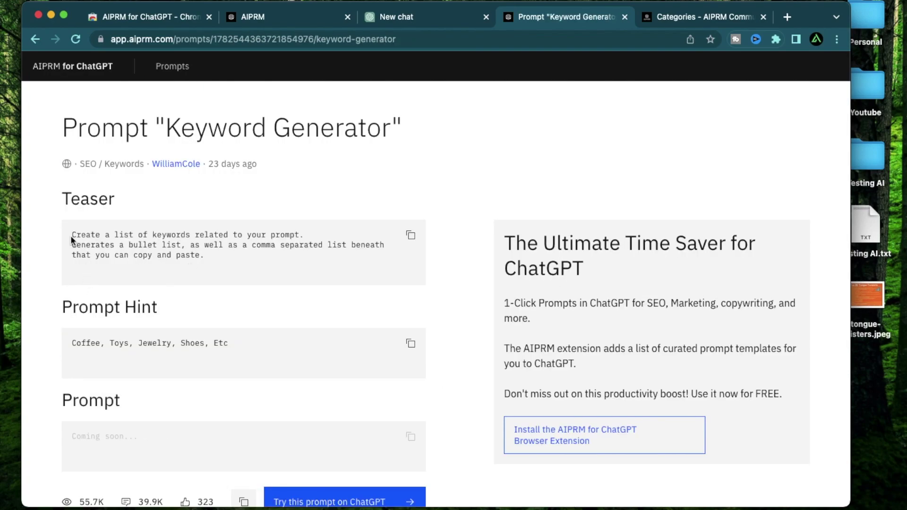
left_click_drag(73, 235, 210, 256)
left_click(116, 231)
left_click_drag(69, 245, 259, 257)
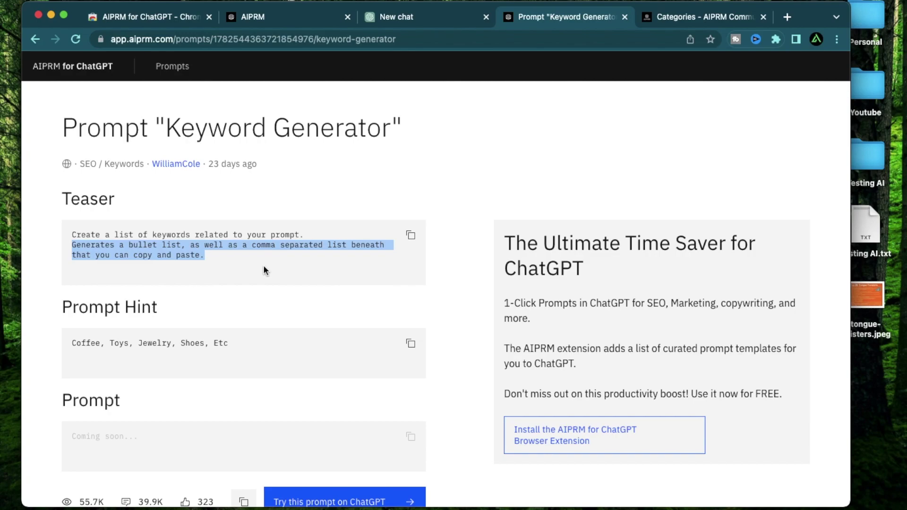
left_click(264, 268)
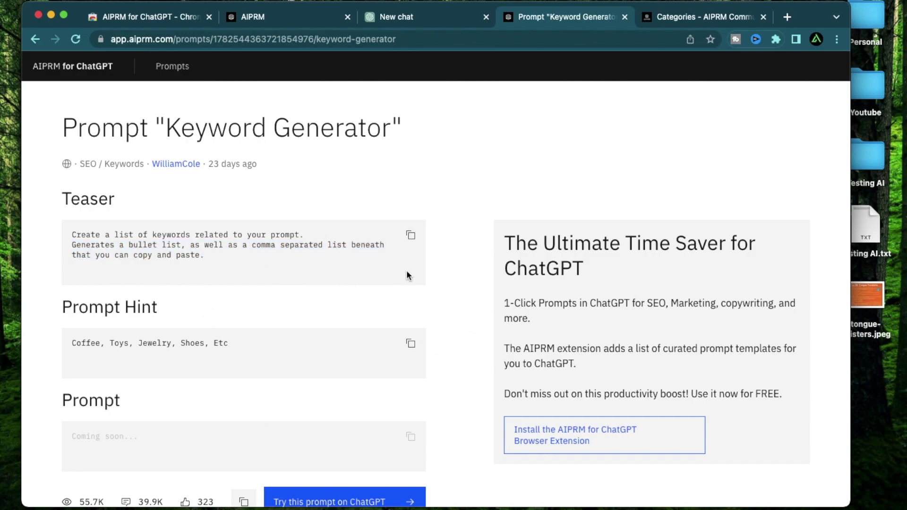
scroll(459, 254, "down", 3)
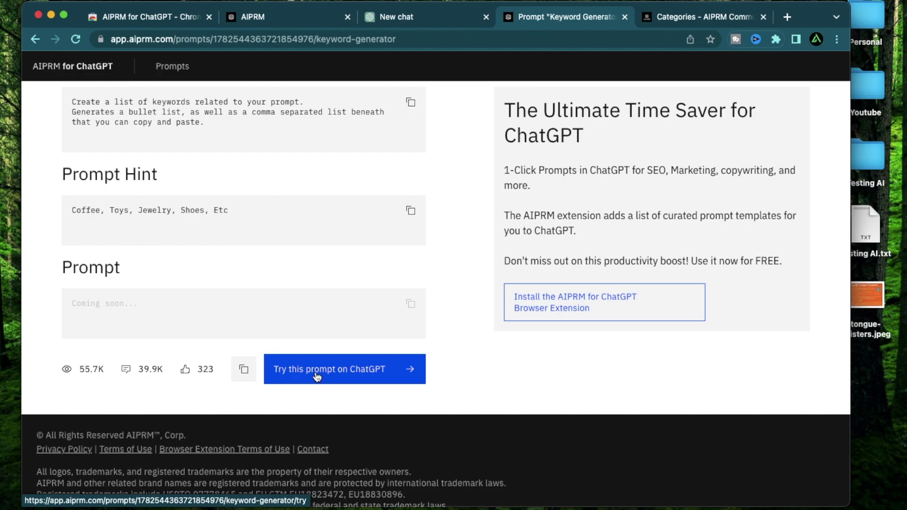
left_click(316, 376)
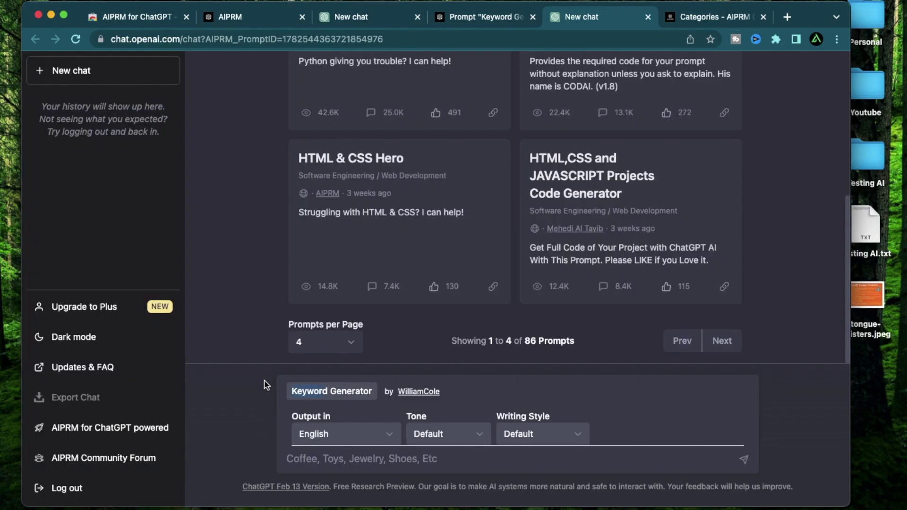
Keep the Keyword Generator prompt on English output, Default tone and Default writing style.
left_click_drag(290, 392, 370, 393)
left_click(269, 413)
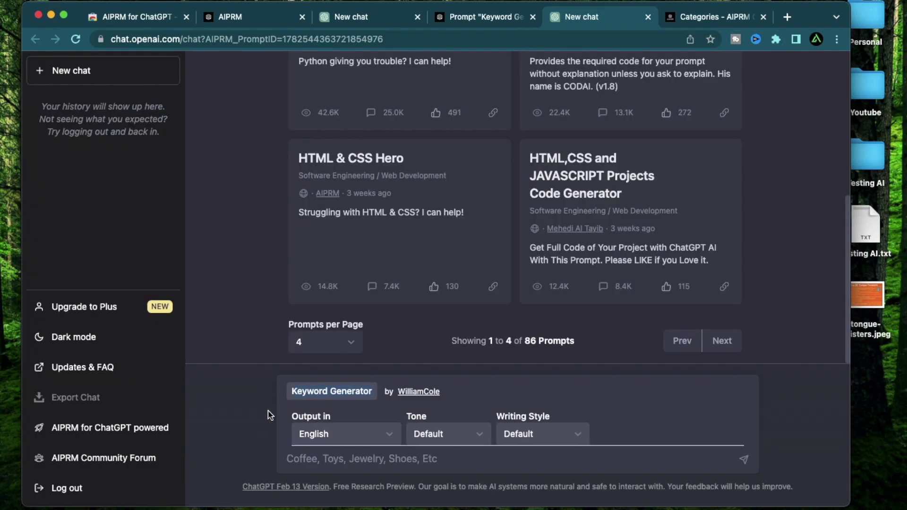
left_click(342, 435)
scroll(336, 434, "down", 10)
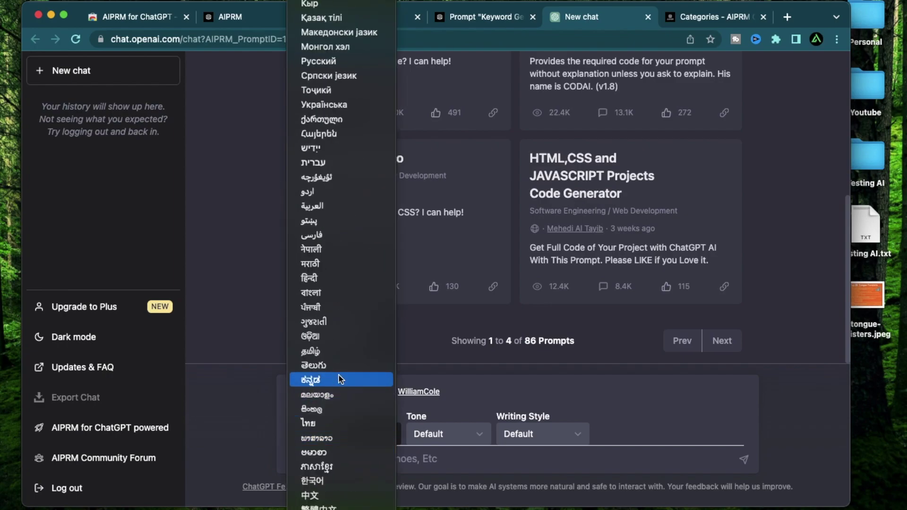
scroll(388, 251, "up", 10)
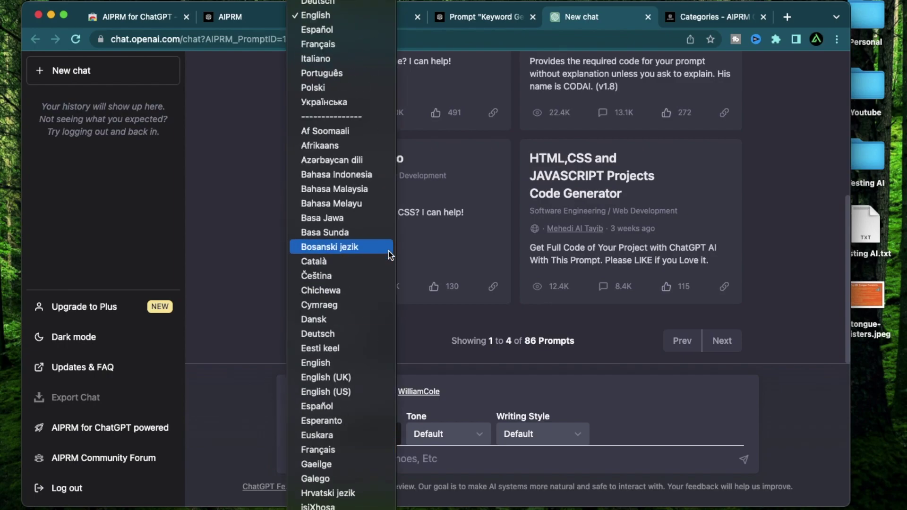
left_click(245, 445)
left_click(456, 432)
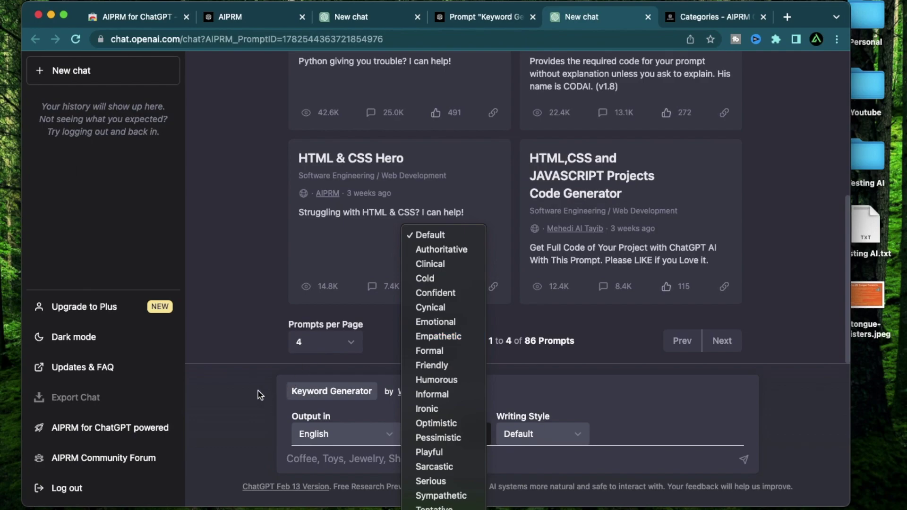
left_click(309, 395)
left_click(559, 431)
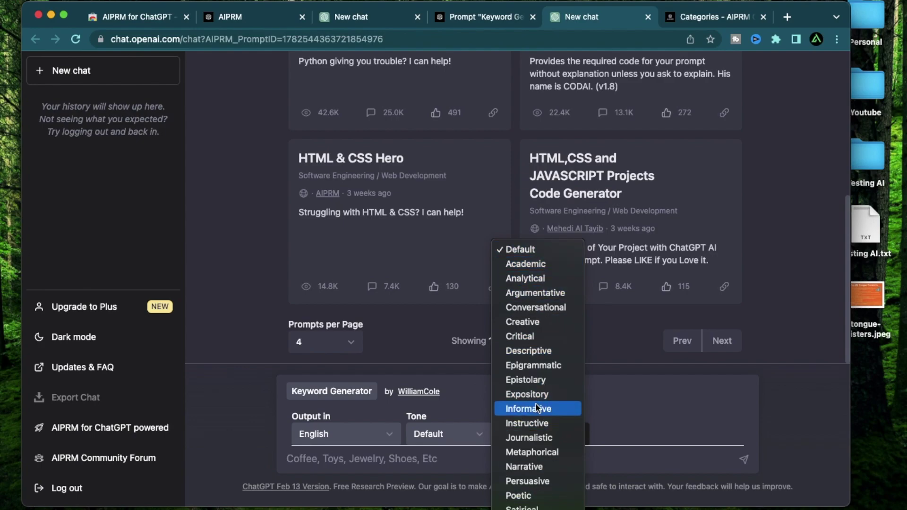
left_click(234, 385)
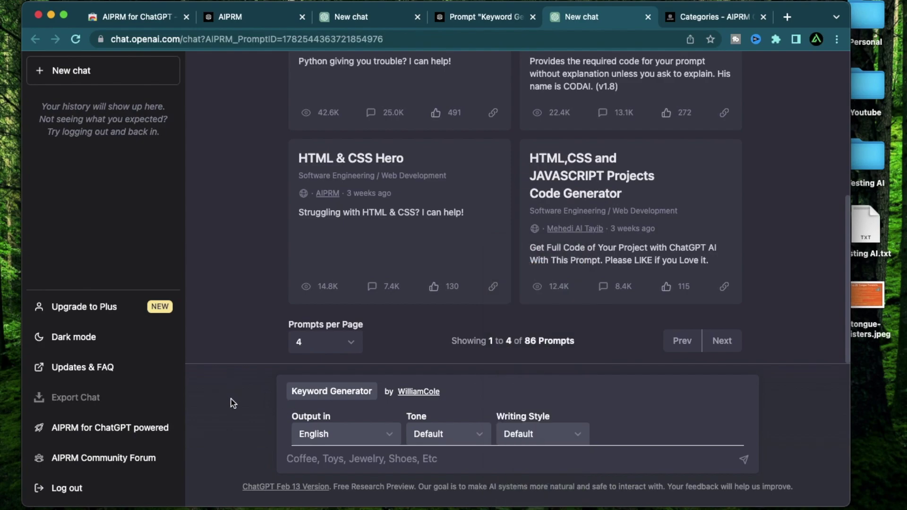
Submit 'Craft beer' as the keyword to the Keyword Generator prompt.
left_click(334, 466)
type("Craf")
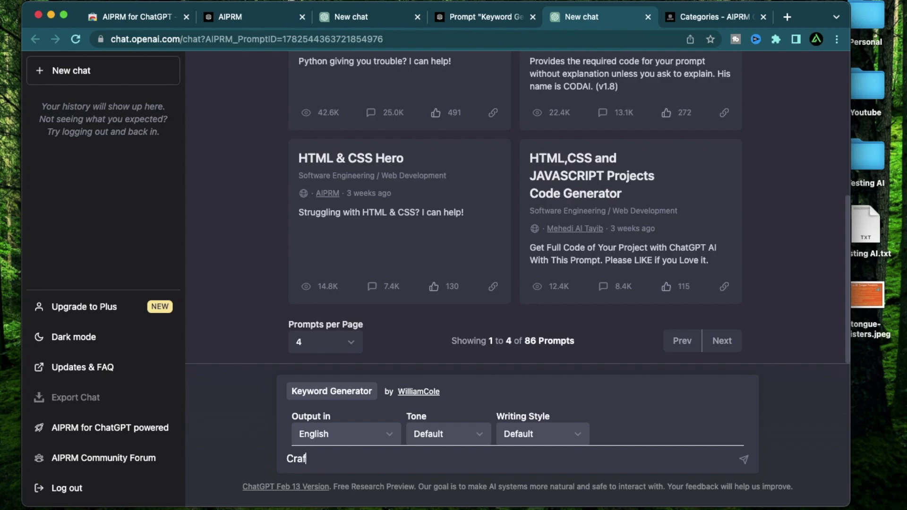
type("t beer")
key("Return")
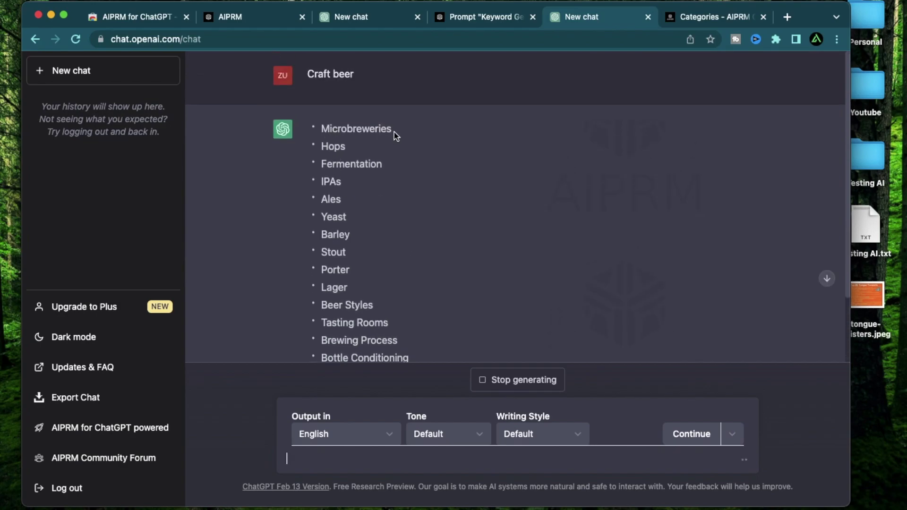
Scroll the generated craft beer keyword list and select keywords from Microbreweries to Lager and beyond.
scroll(332, 257, "down", 3)
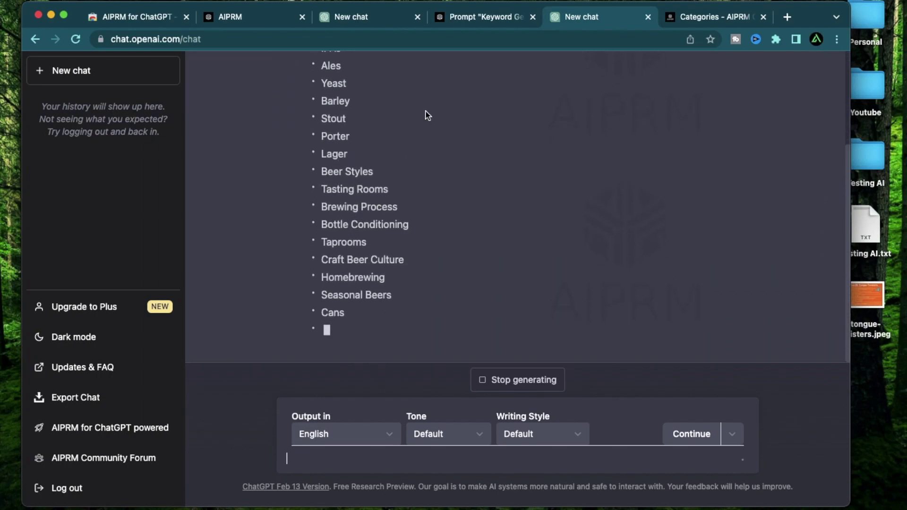
scroll(409, 100, "up", 3)
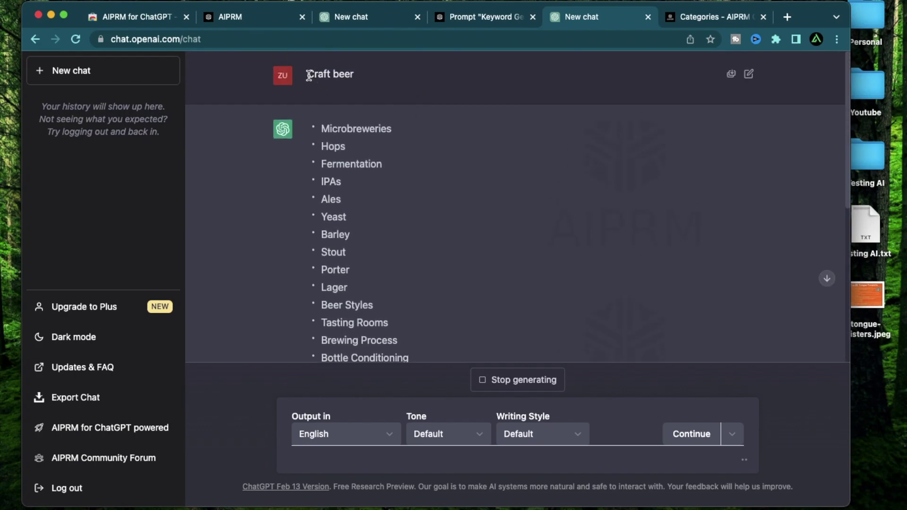
scroll(378, 189, "down", 5)
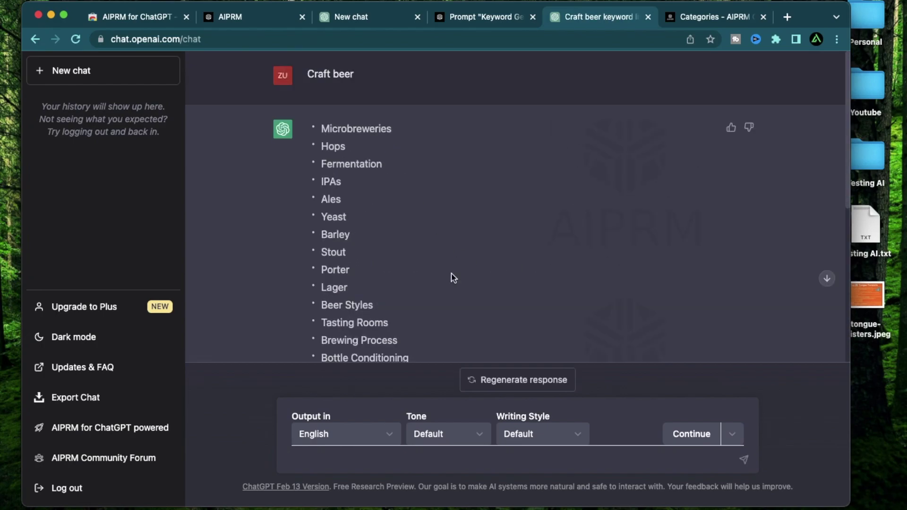
left_click_drag(320, 124, 351, 299)
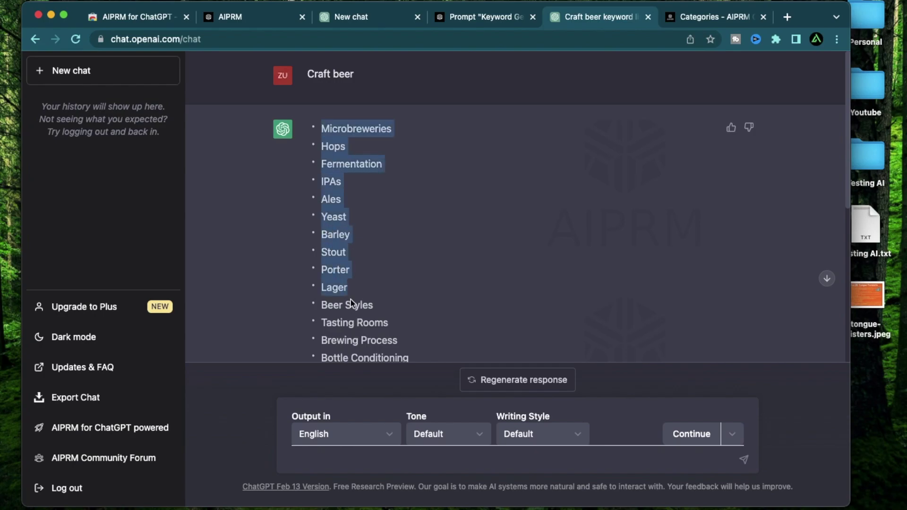
scroll(522, 262, "down", 6)
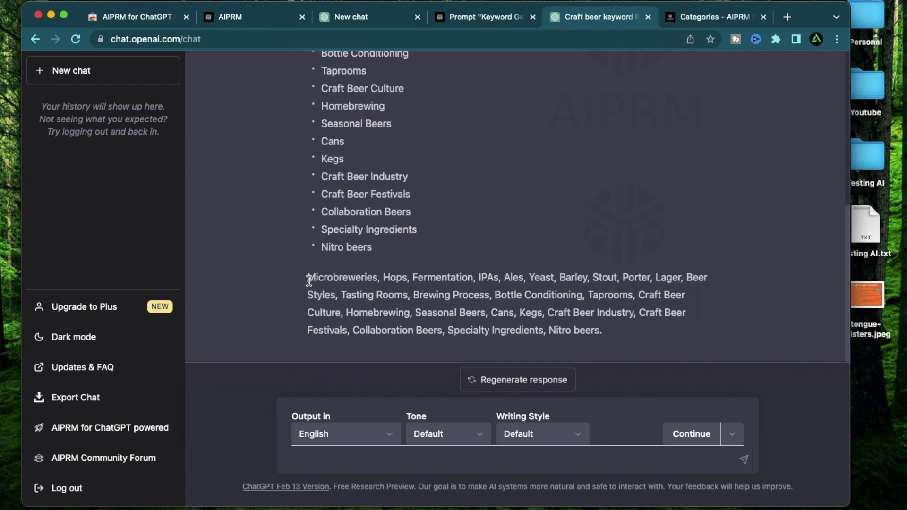
left_click_drag(308, 279, 626, 320)
scroll(549, 196, "up", 6)
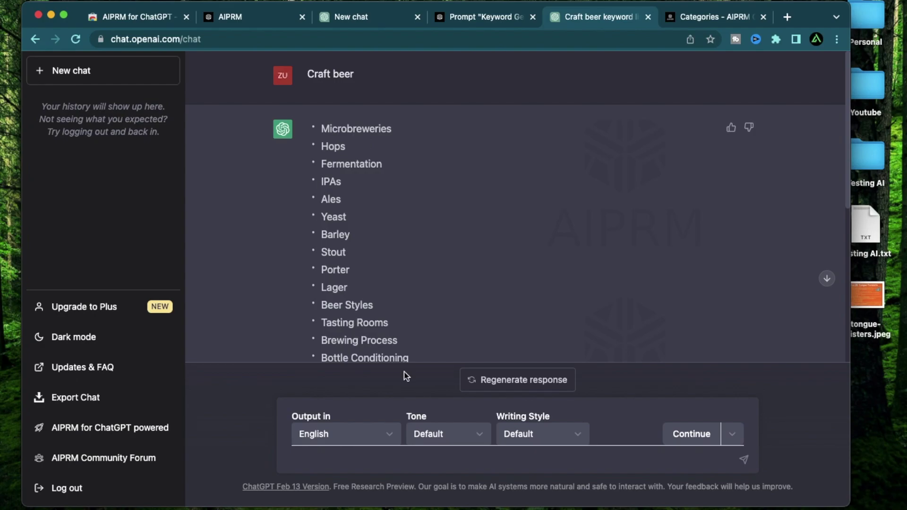
scroll(559, 240, "down", 6)
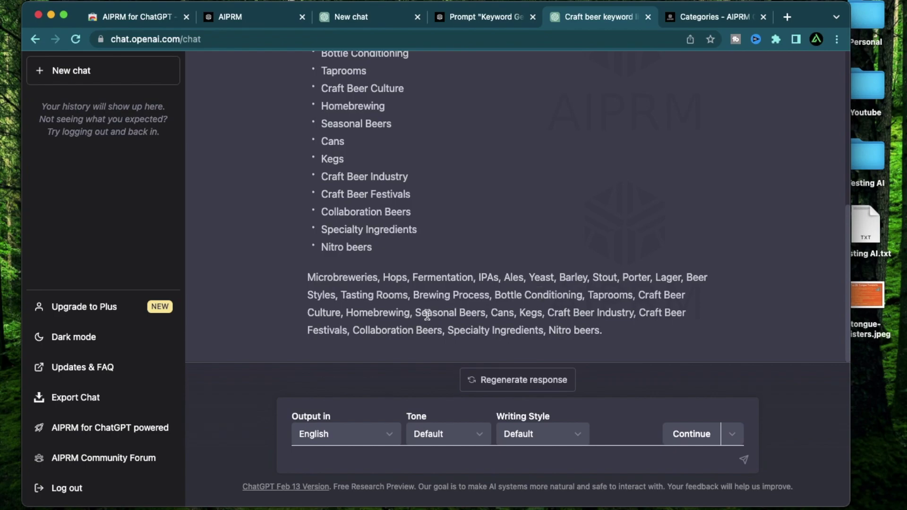
Zoom in on the page and open the follow-up actions dropdown beside Continue.
key("super+equal")
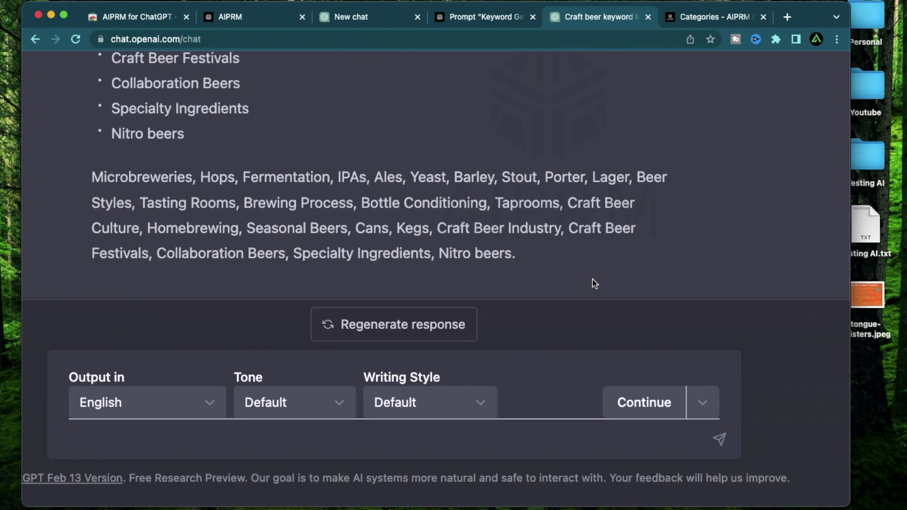
left_click(708, 406)
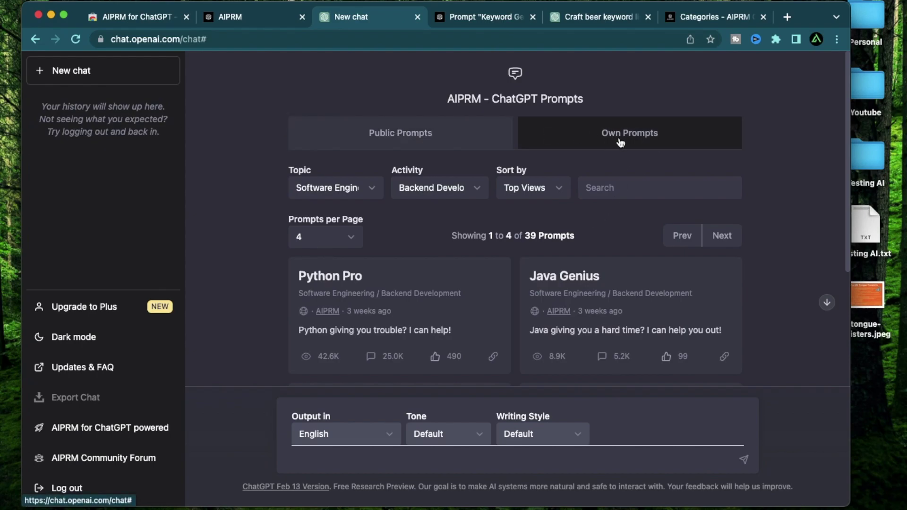
Start a new prompt template under Own Prompts, keeping Software Engineering as its topic.
left_click(621, 143)
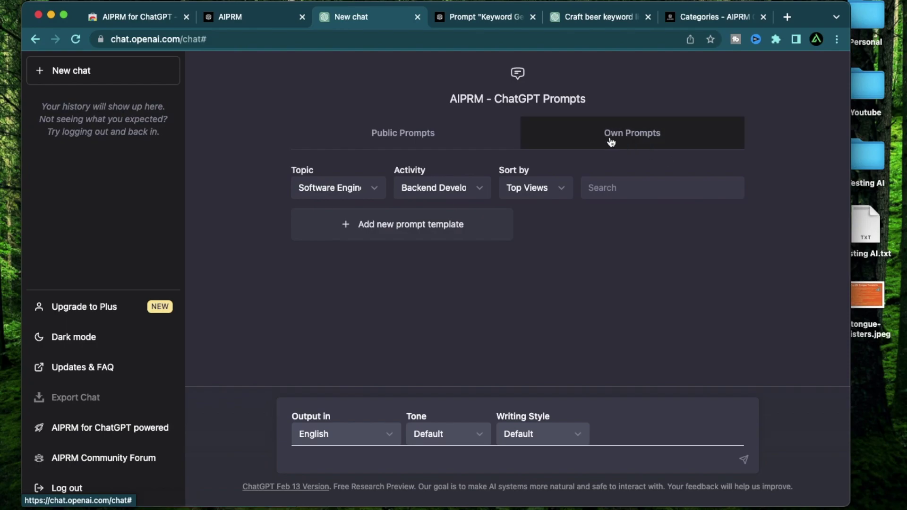
left_click(414, 238)
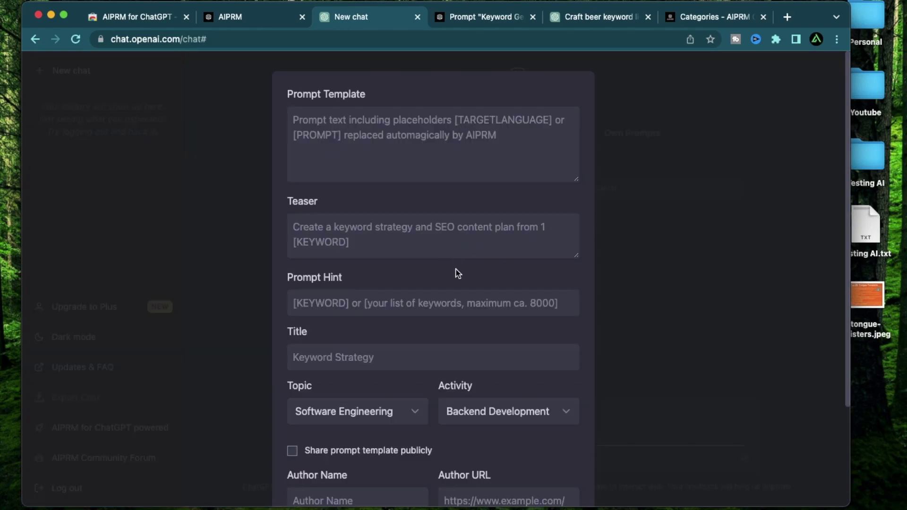
scroll(456, 269, "down", 3)
left_click(385, 292)
left_click(516, 313)
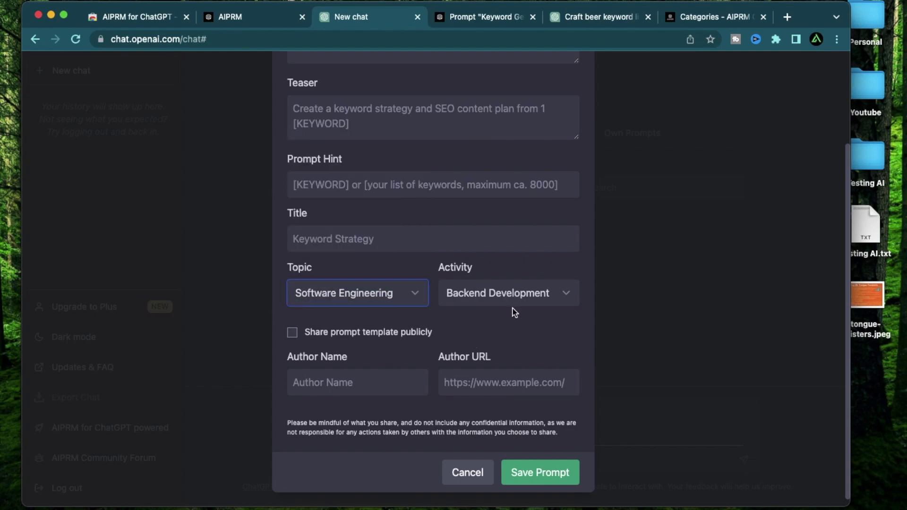
Tick Share publicly and start the author name, then discard the form and go to the AIPRM forum.
left_click(293, 333)
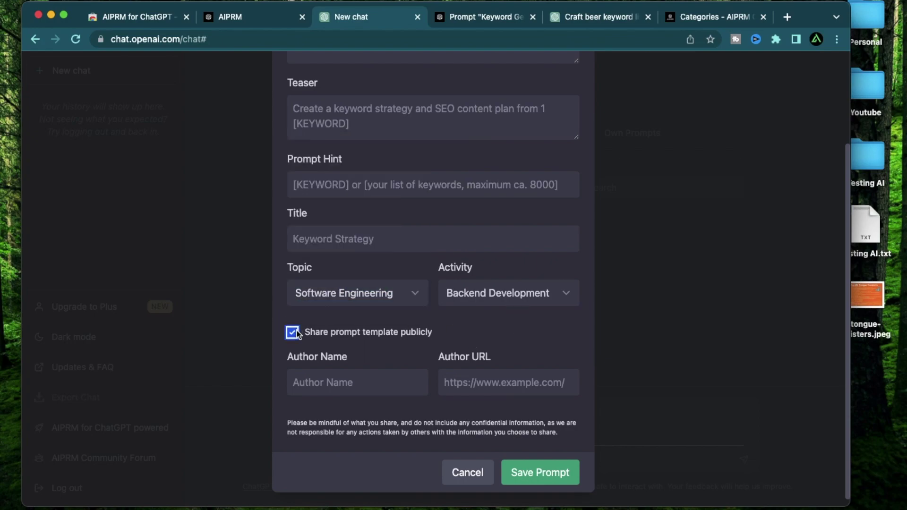
key("Tab")
key("Tab")
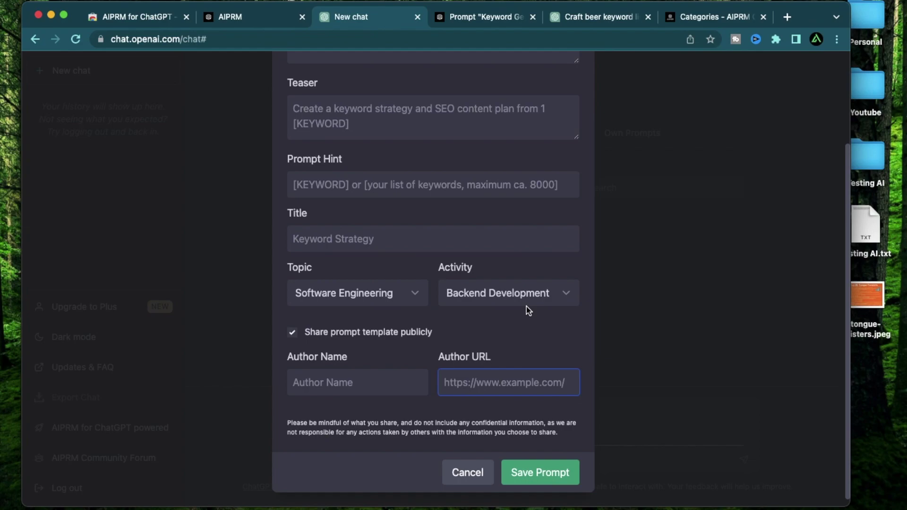
left_click(330, 378)
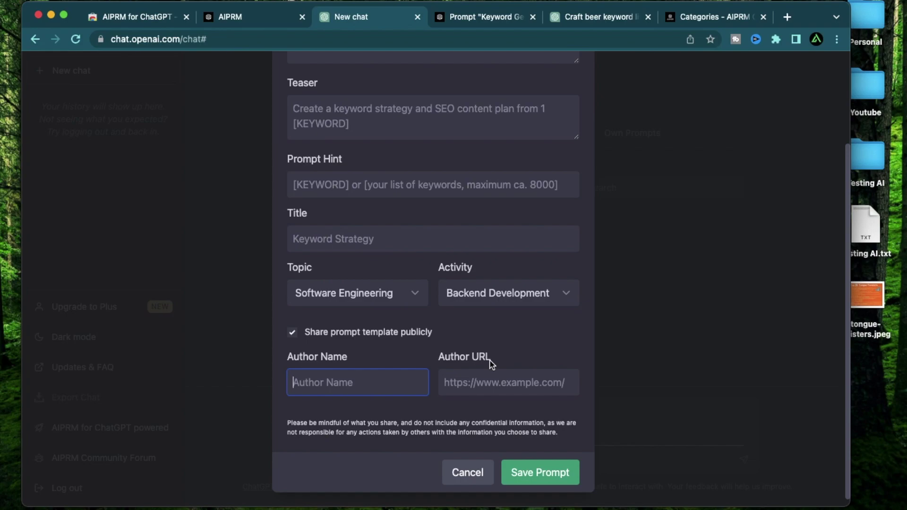
scroll(520, 265, "up", 1)
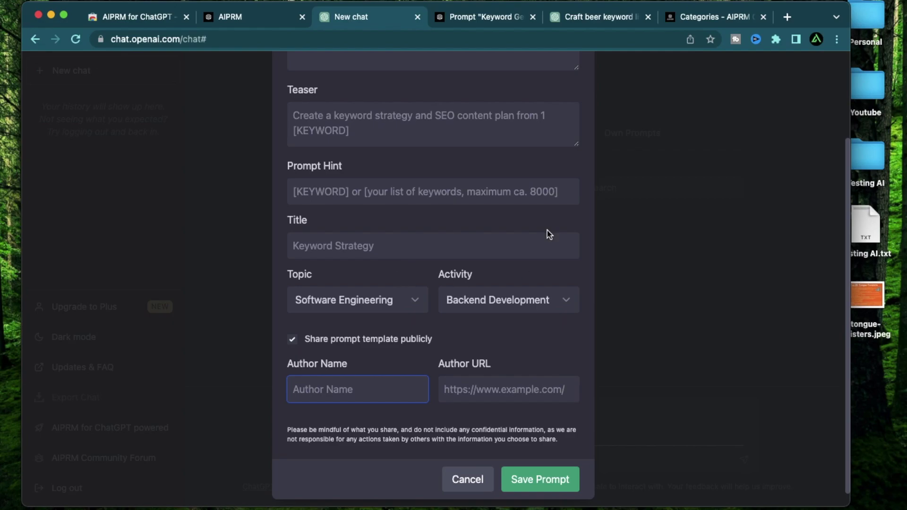
key("Escape")
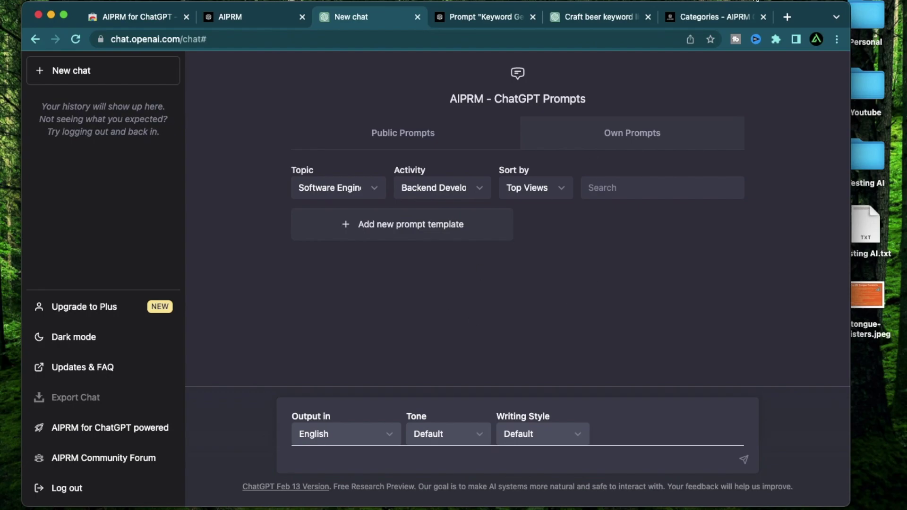
left_click(722, 19)
Read the 500,000 users announcement in the forum's AIPRM Announcements category.
left_click(93, 235)
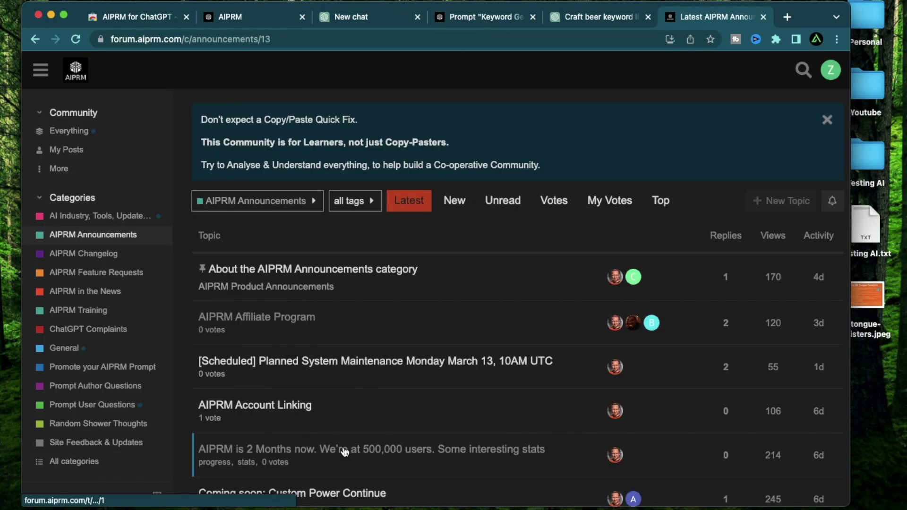
left_click(284, 449)
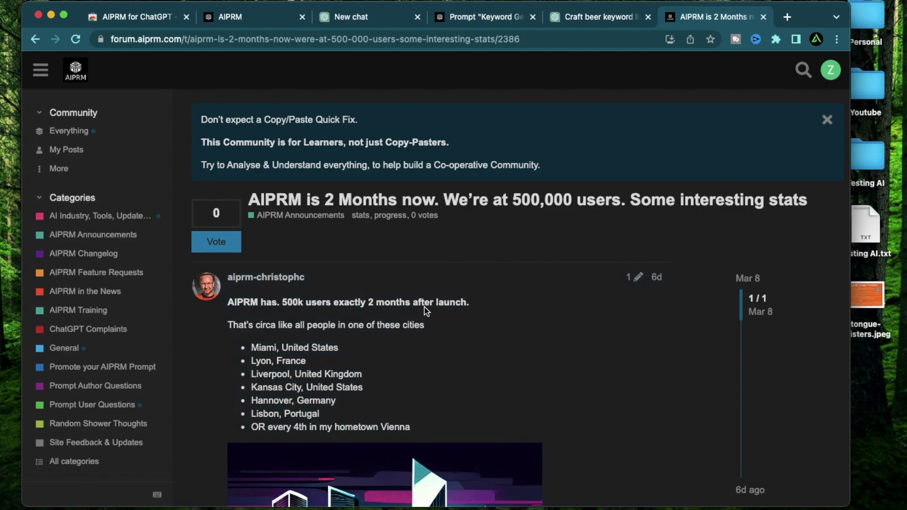
scroll(389, 309, "down", 2)
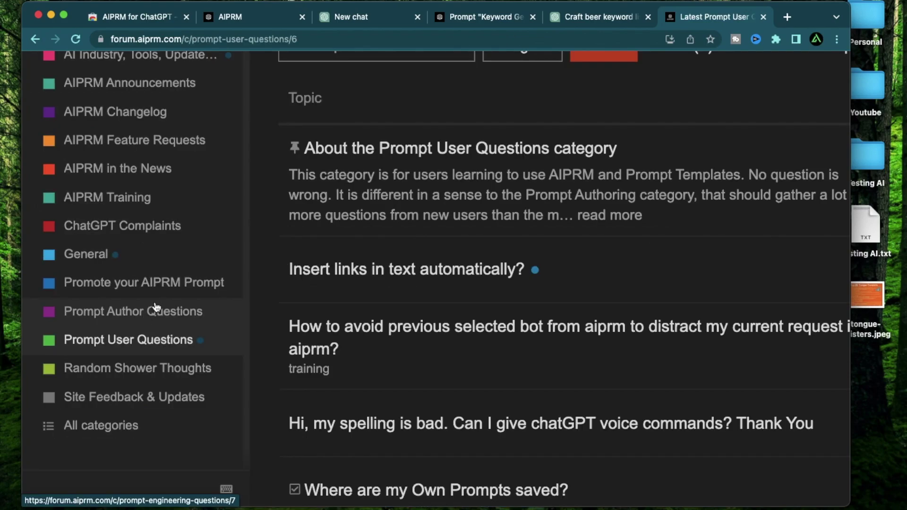
Browse the Prompt Author Questions and Prompt User Questions categories, then return to ChatGPT.
left_click(144, 313)
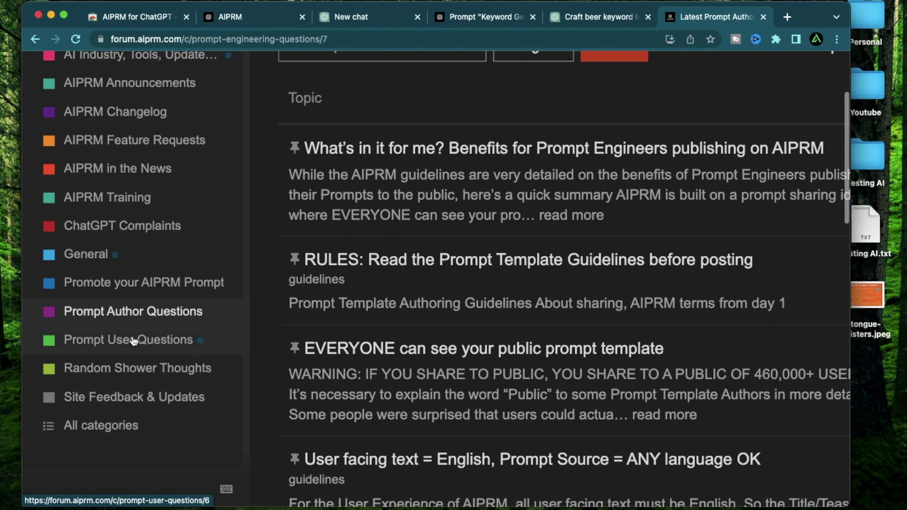
left_click(134, 341)
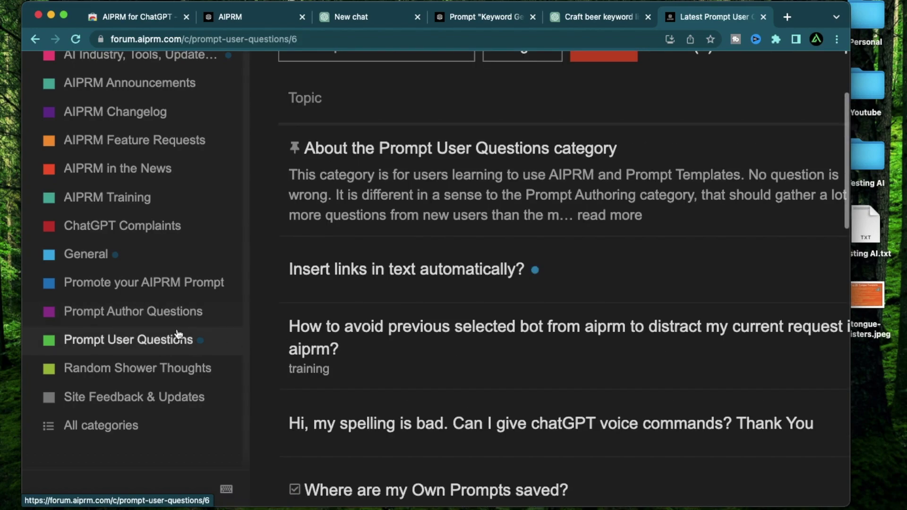
scroll(540, 265, "right", 10)
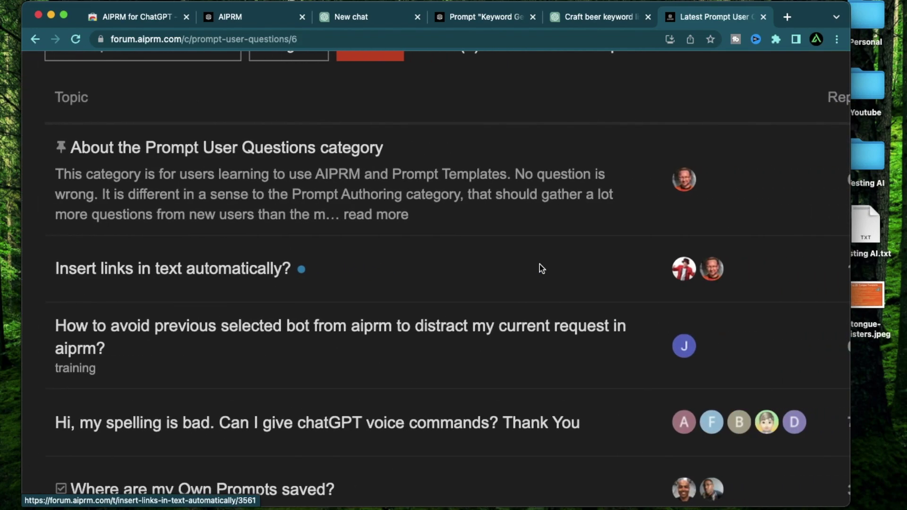
scroll(419, 359, "down", 5)
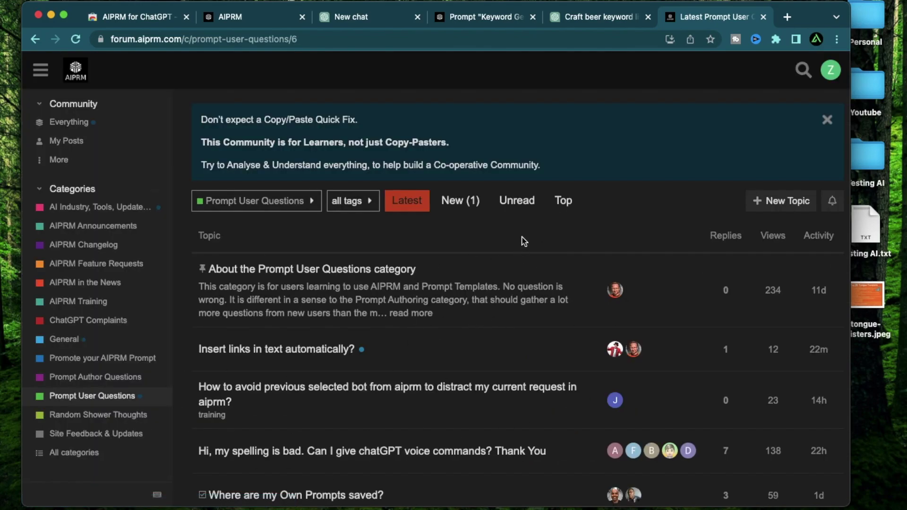
key("super+3")
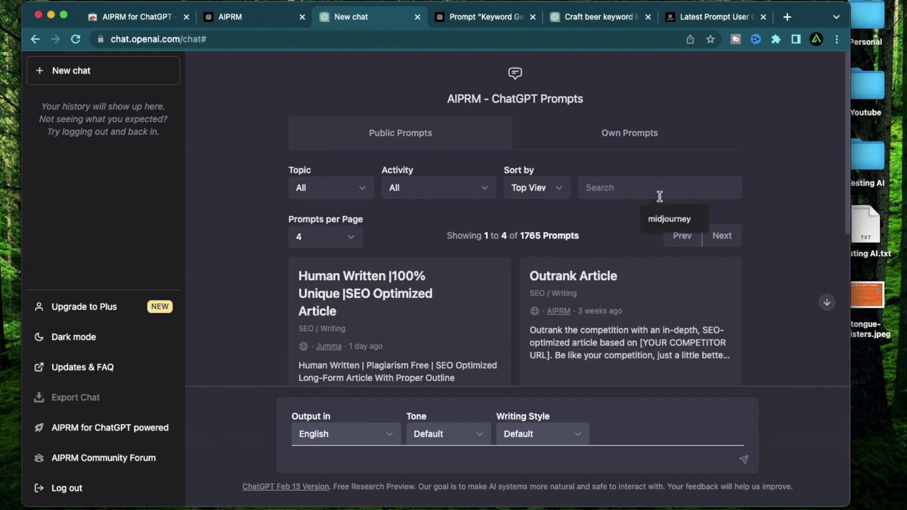
Search the public prompts for midjourney and load the Midjourney Prompt Generator.
left_click(669, 219)
left_click(387, 331)
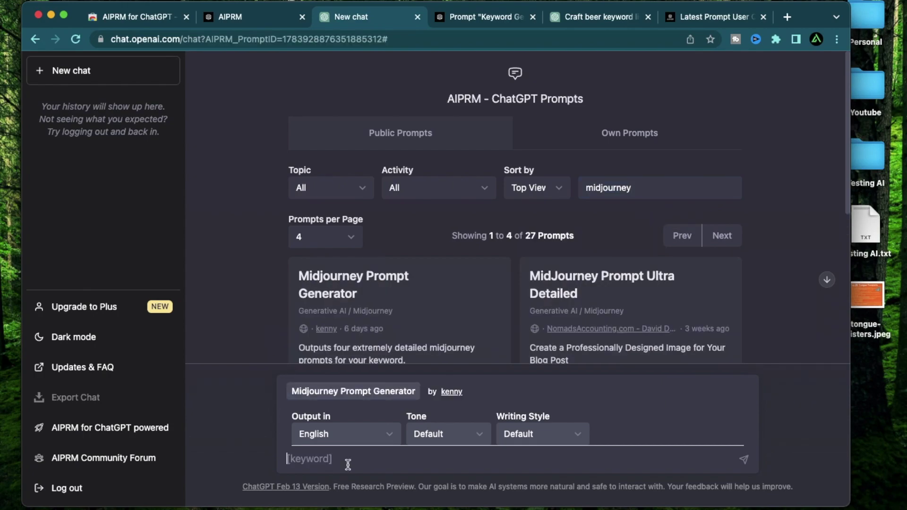